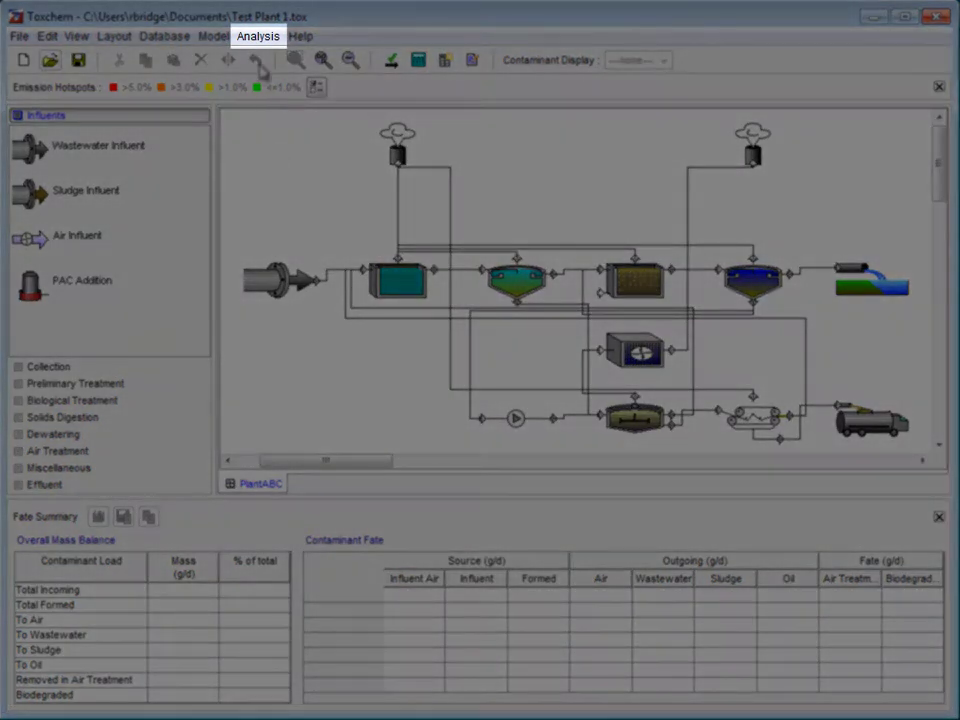
Step: Open the Analysis menu for the Test Plant 1 model
click(259, 40)
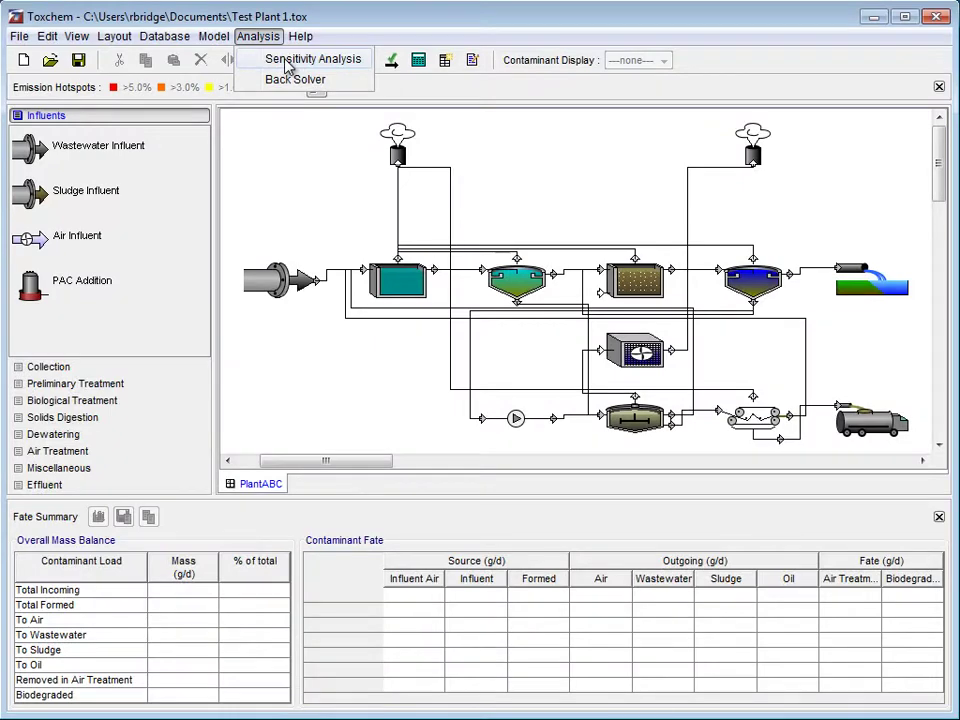
Step: Start a sensitivity analysis for Chloroform, varying AS-Diffused Process Air Flow Rate
click(290, 60)
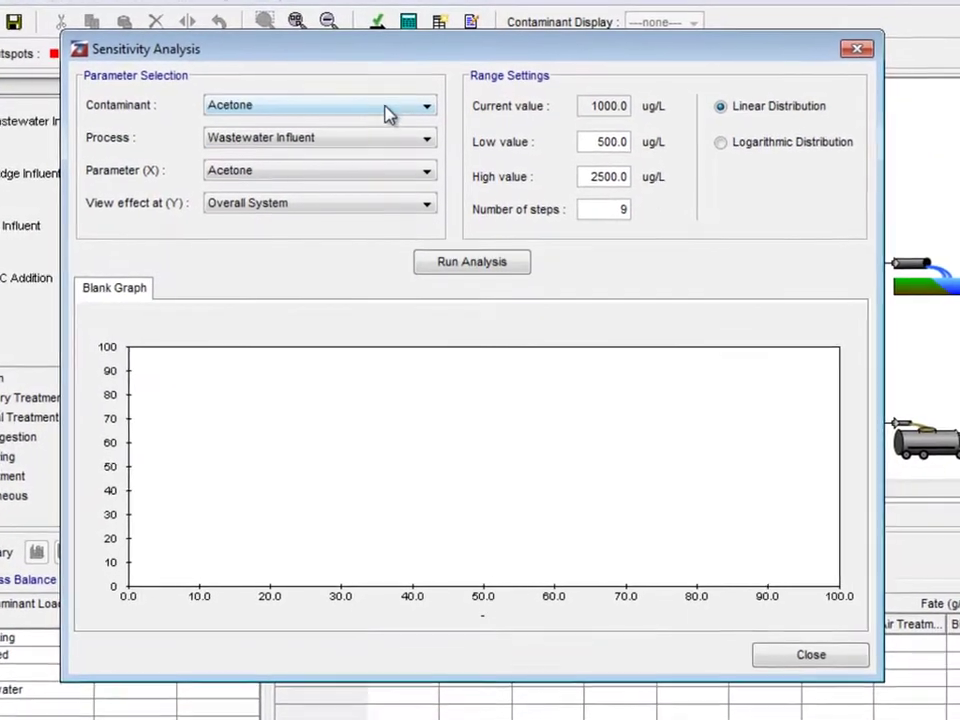
click(430, 108)
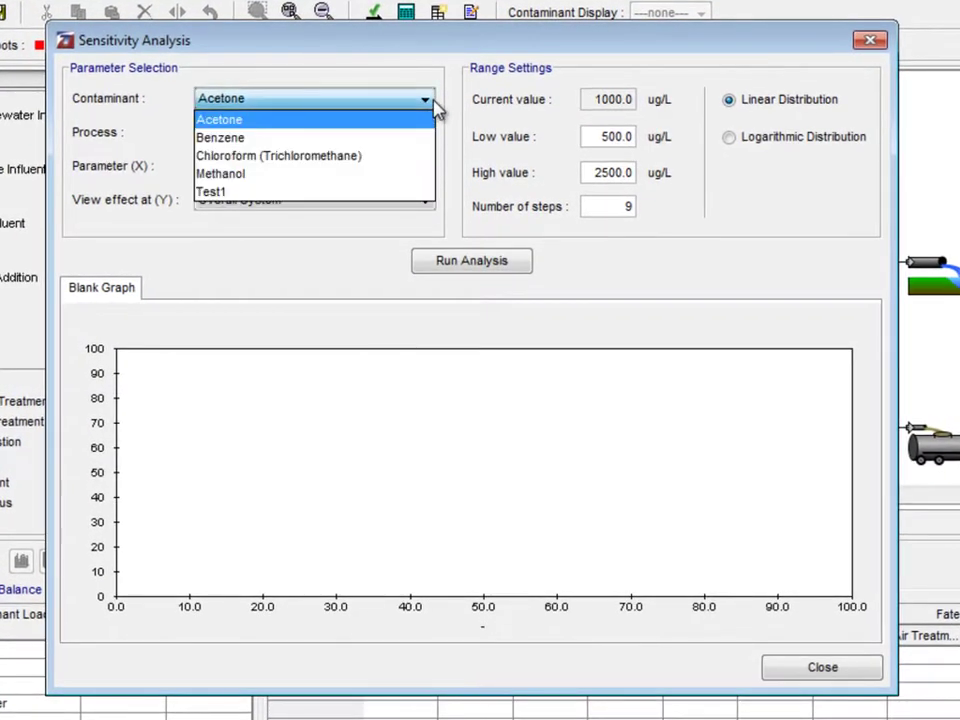
click(415, 158)
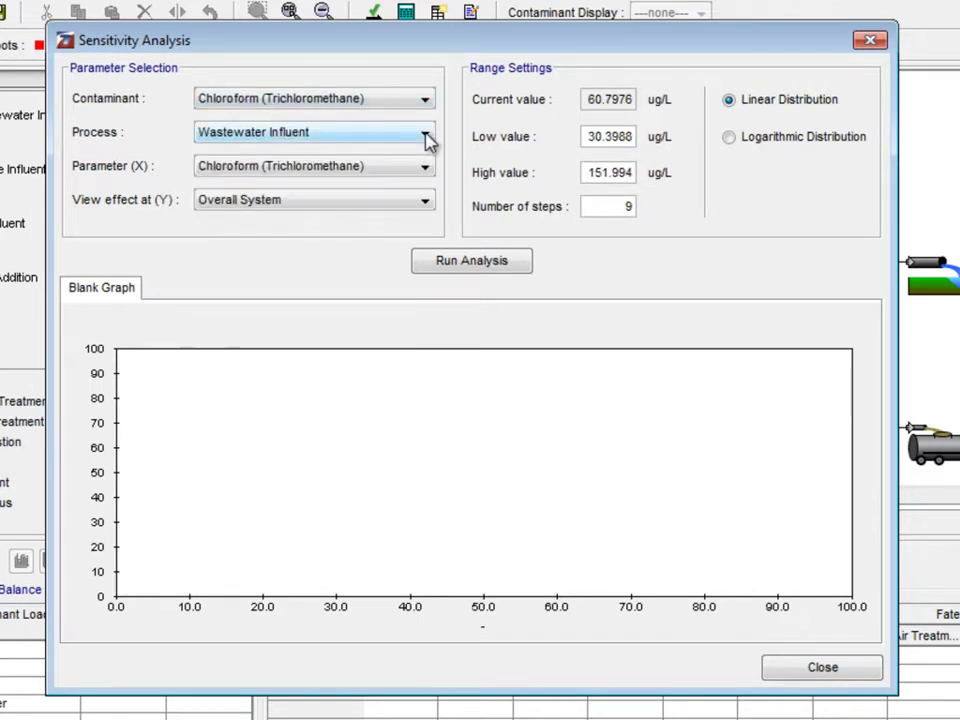
click(426, 136)
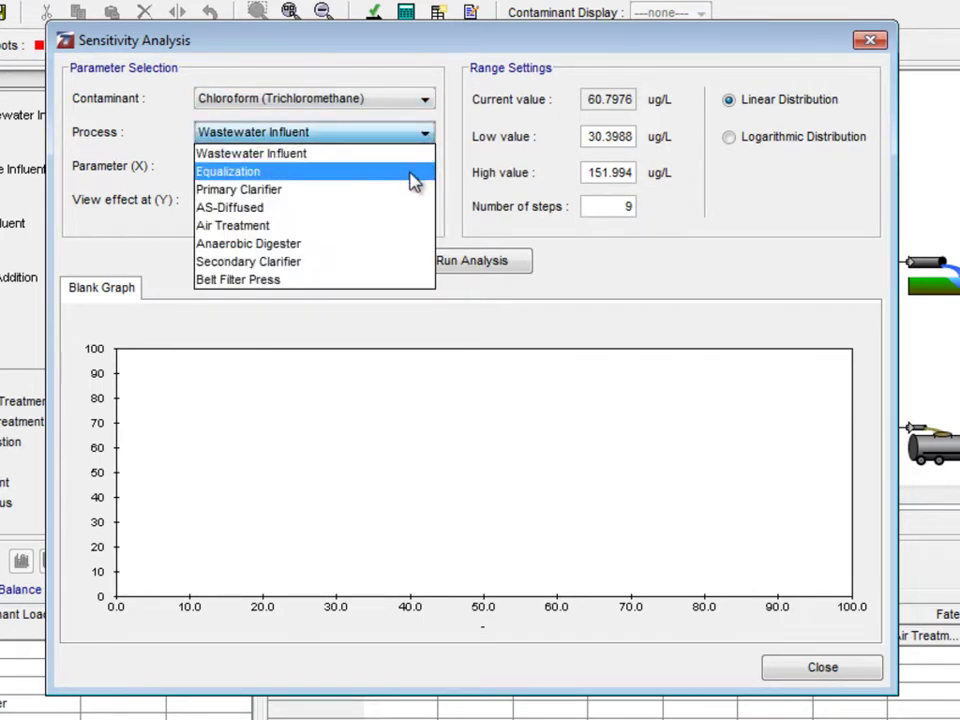
click(410, 210)
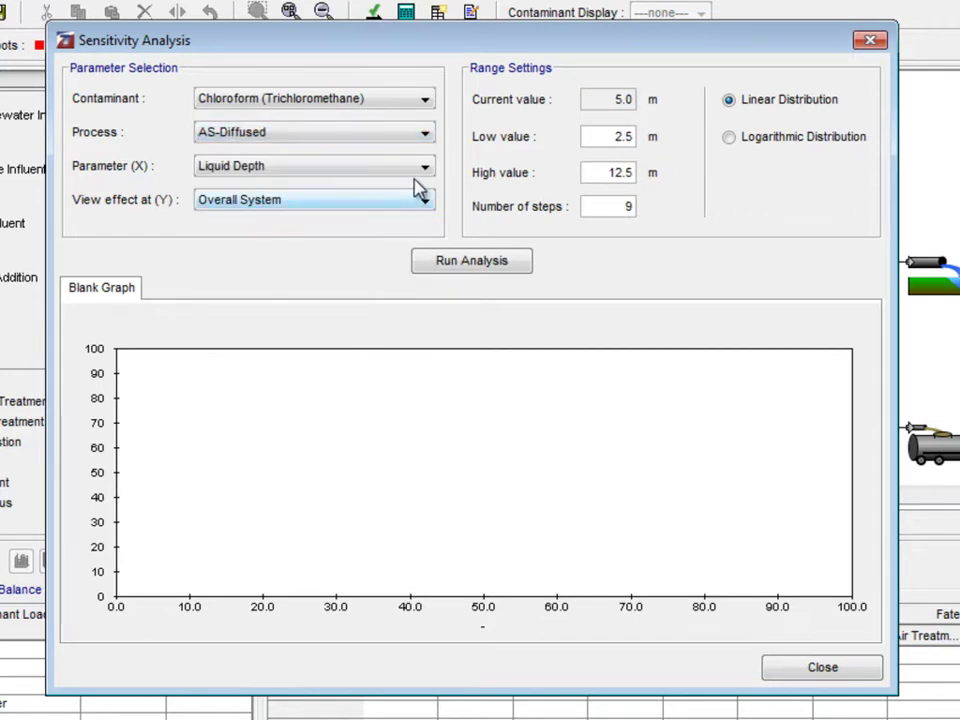
click(425, 170)
drag(428, 203, 426, 260)
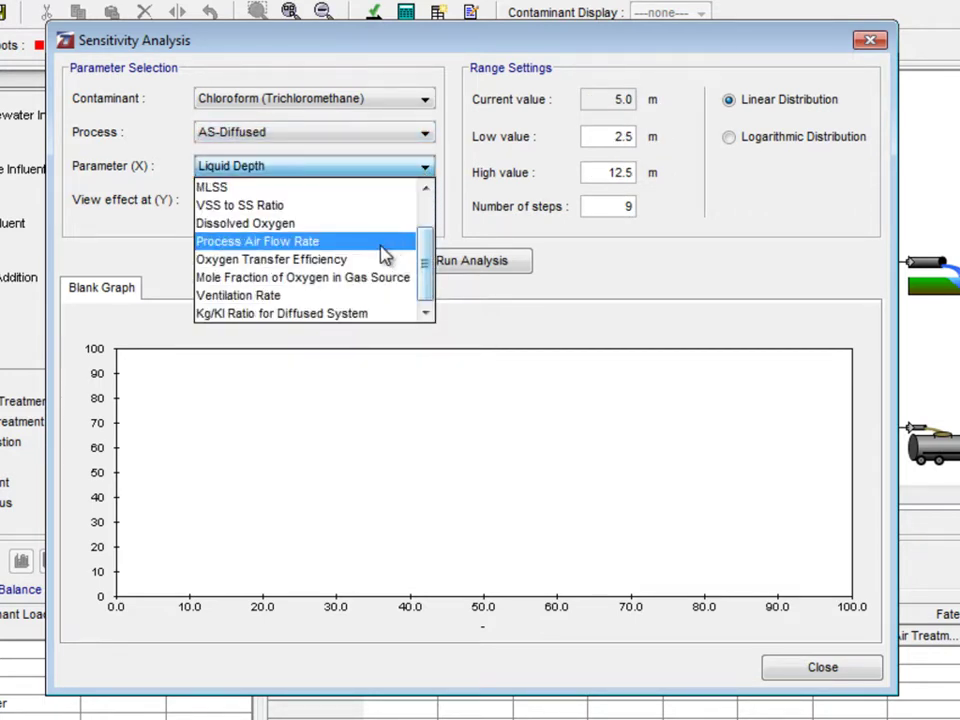
click(381, 246)
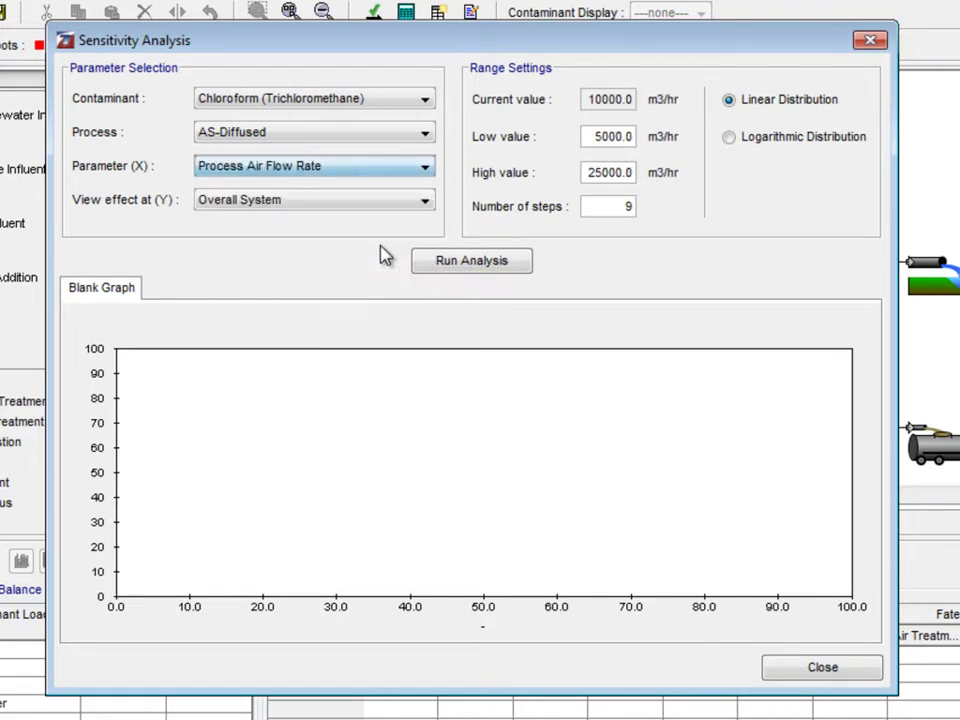
Step: Keep Overall System as effect location, set high value 50000, and select the step count
click(426, 205)
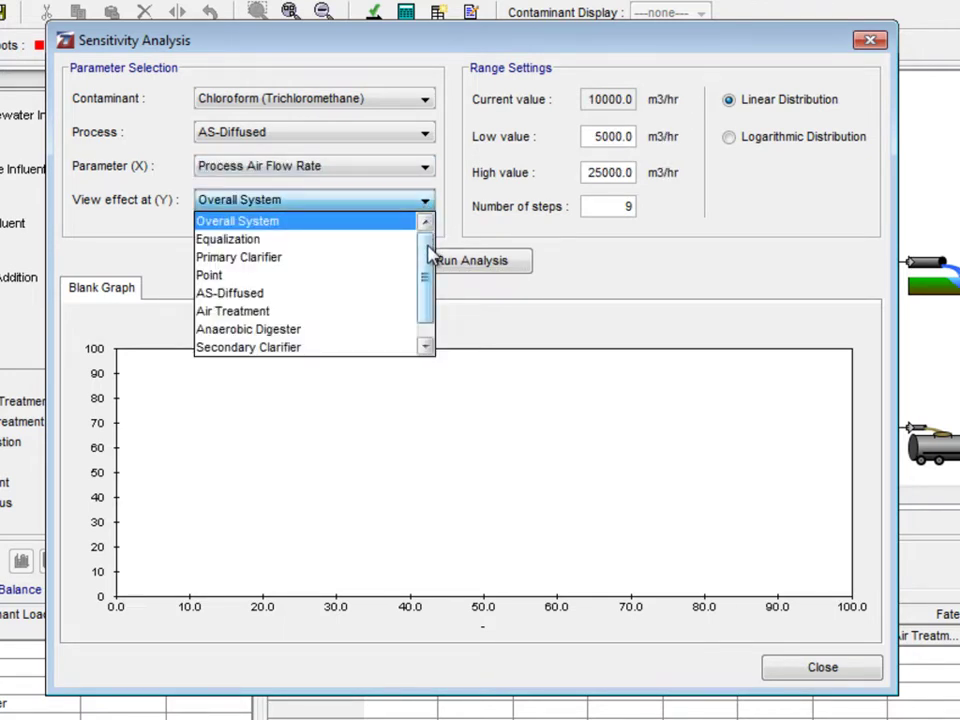
scroll(430, 262, down, 1)
scroll(435, 253, up, 1)
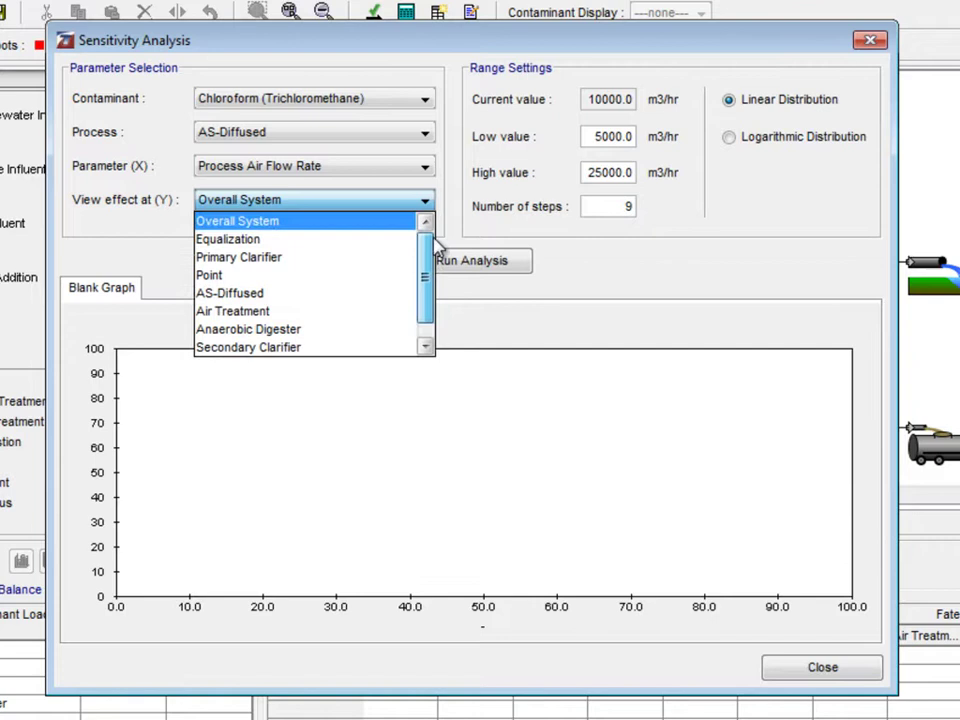
click(400, 224)
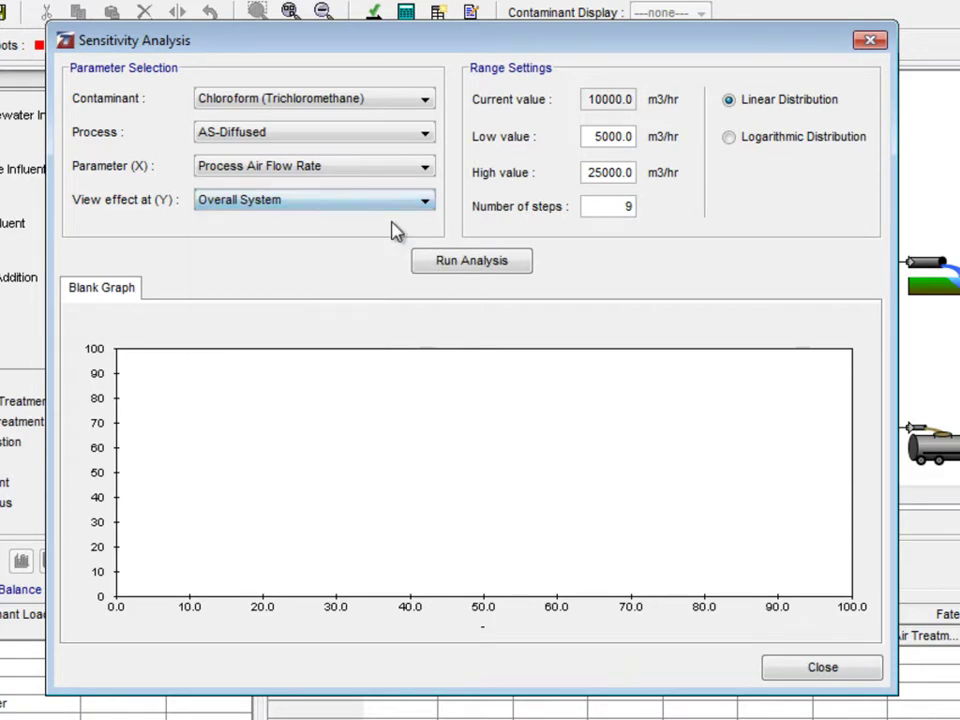
double_click(604, 172)
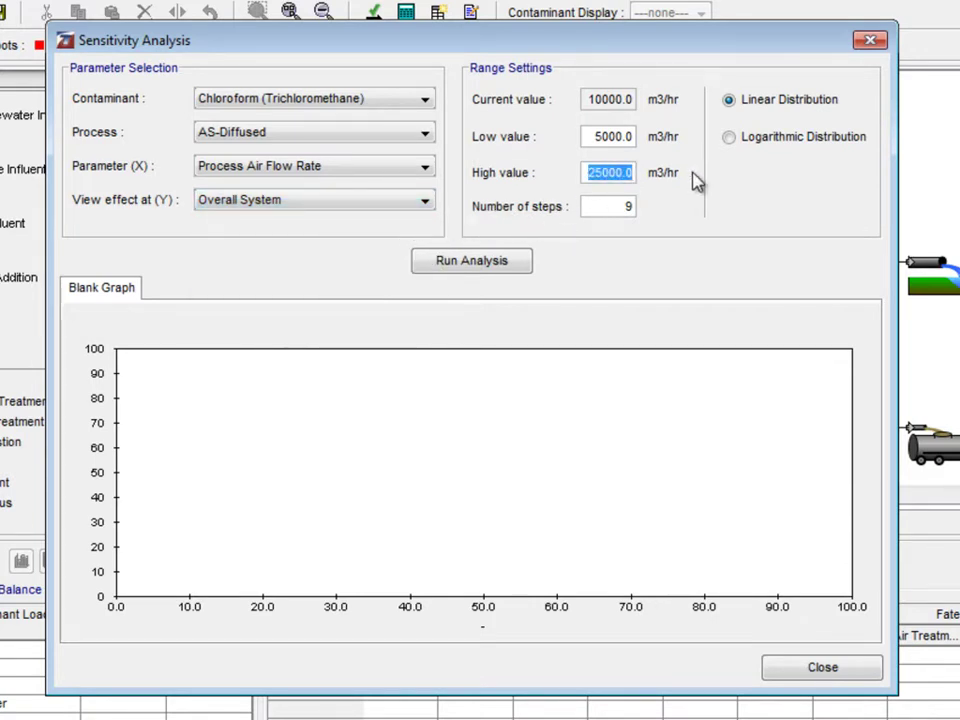
text(5)
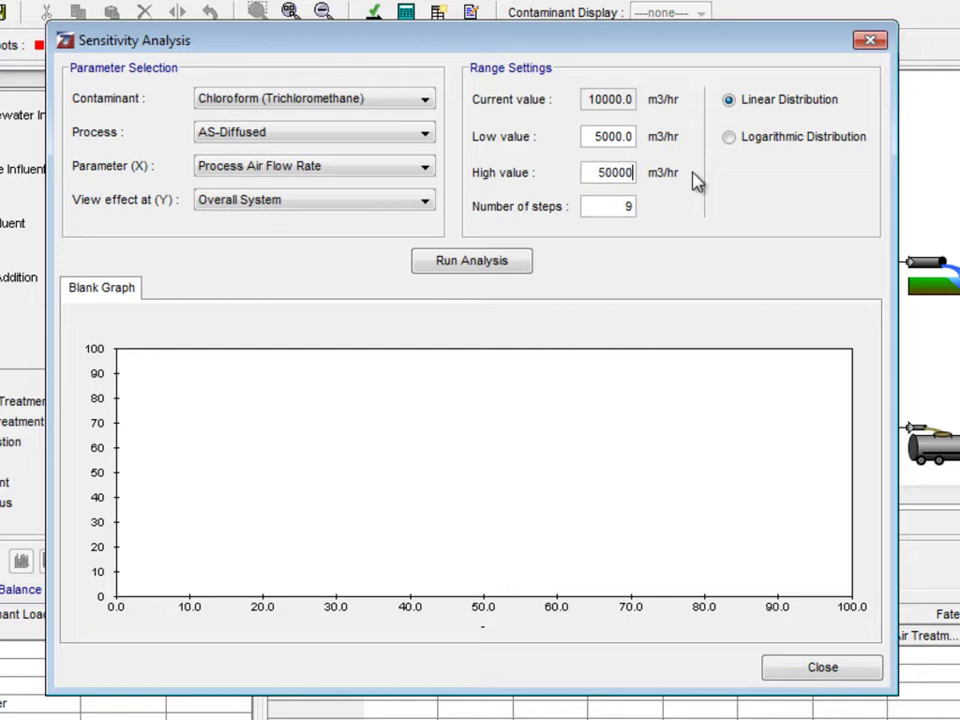
key(Return)
double_click(628, 206)
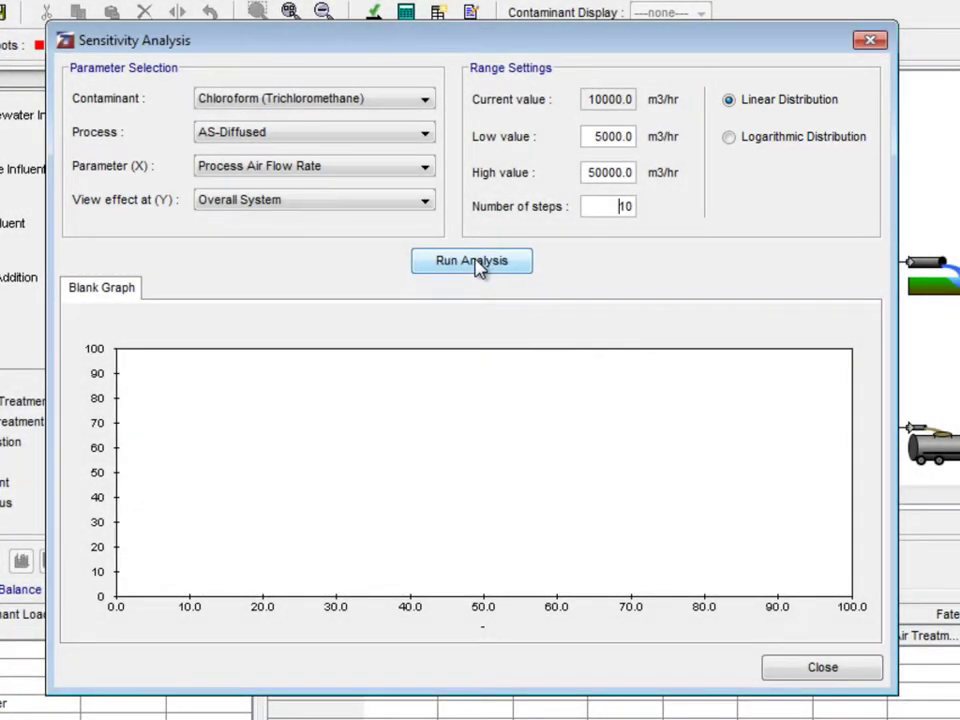
Step: Run the sensitivity analysis and lower the percentage graph's scale maximum to 20%
click(475, 259)
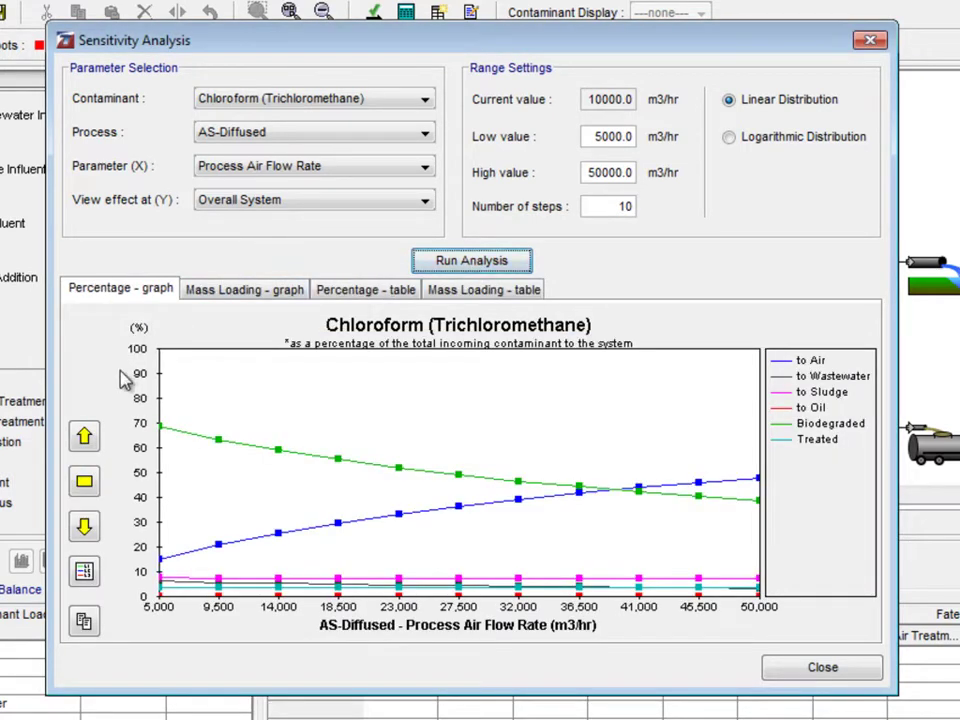
click(85, 528)
click(85, 528)
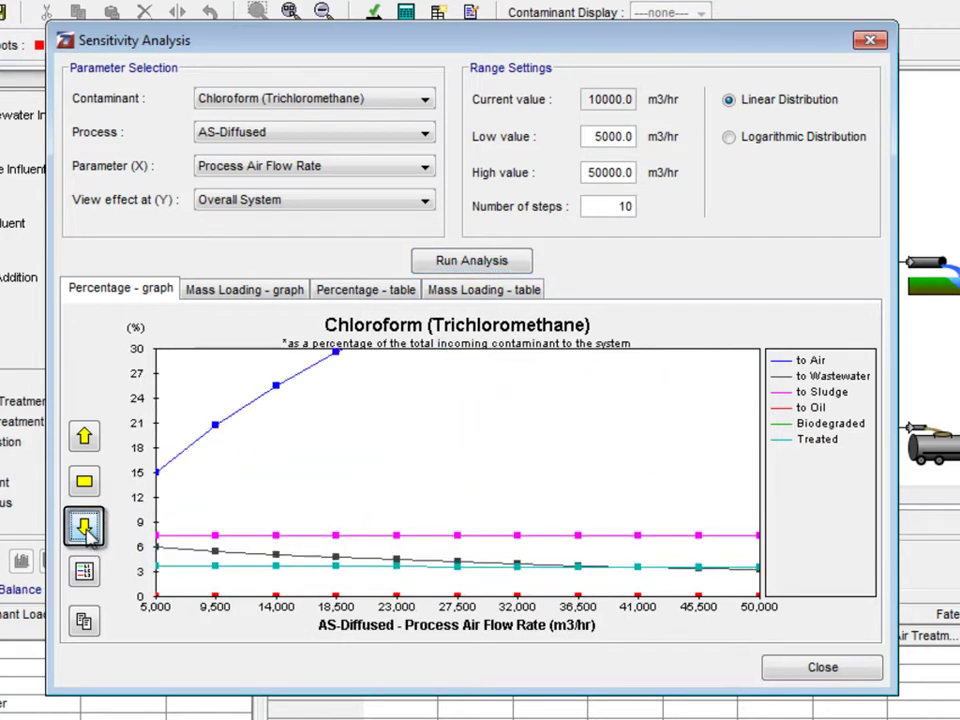
click(85, 528)
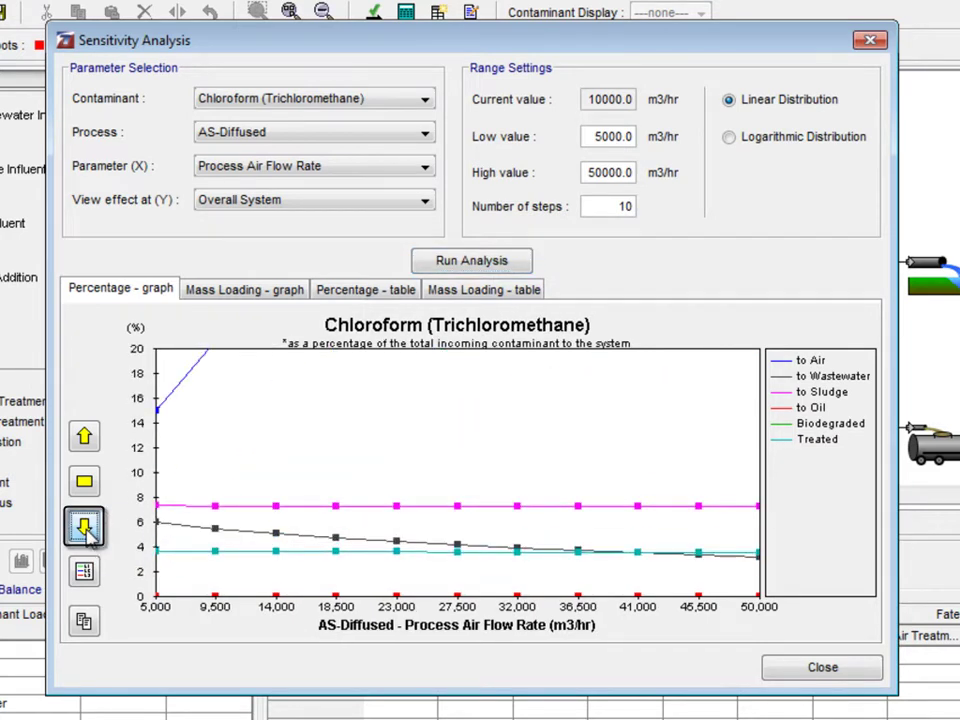
Step: Raise the graph scale, reset it to the default 0–100%, and toggle the legend off and on
click(85, 437)
click(85, 437)
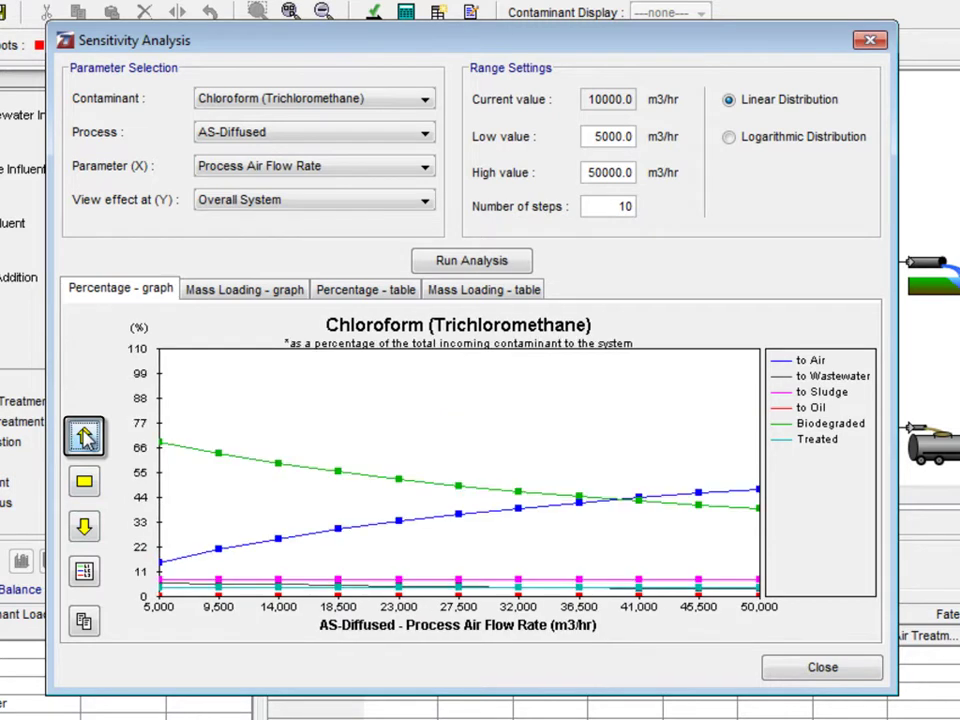
click(85, 483)
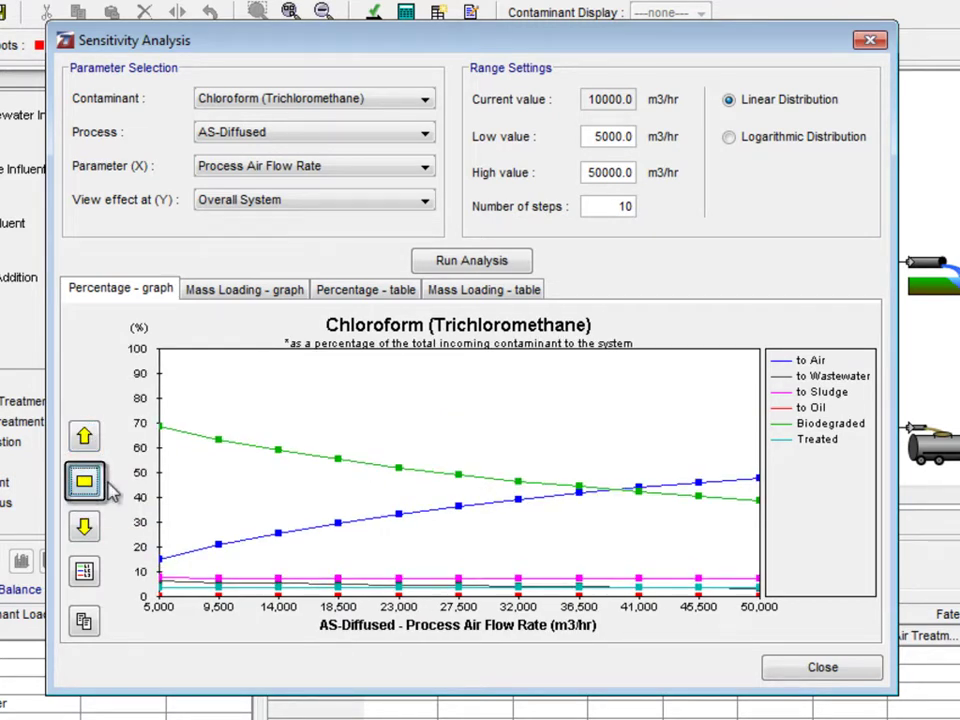
click(88, 574)
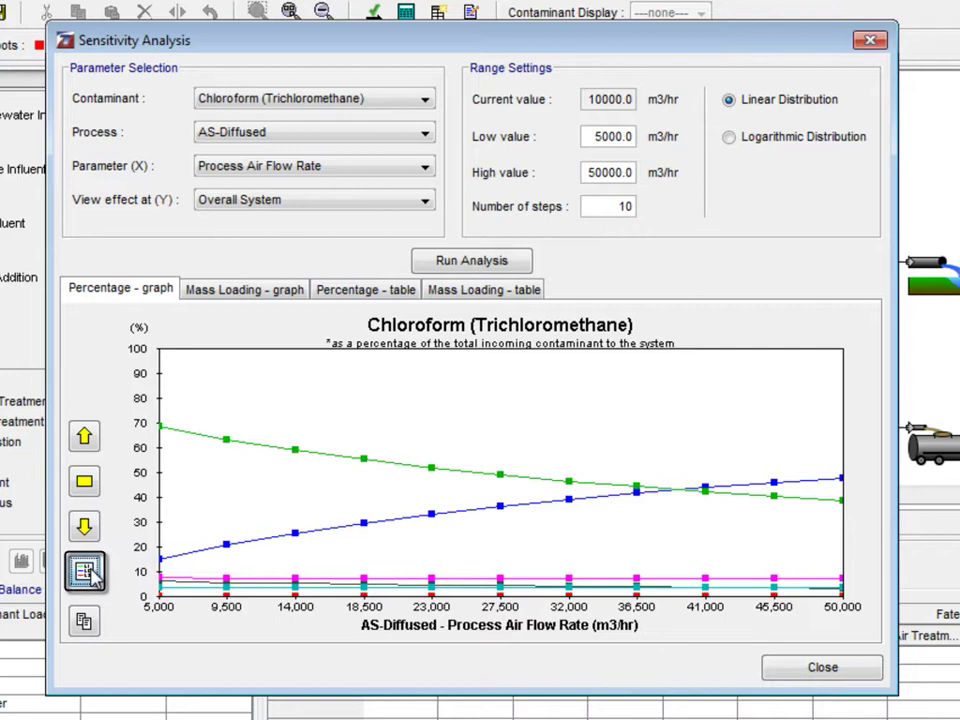
click(86, 571)
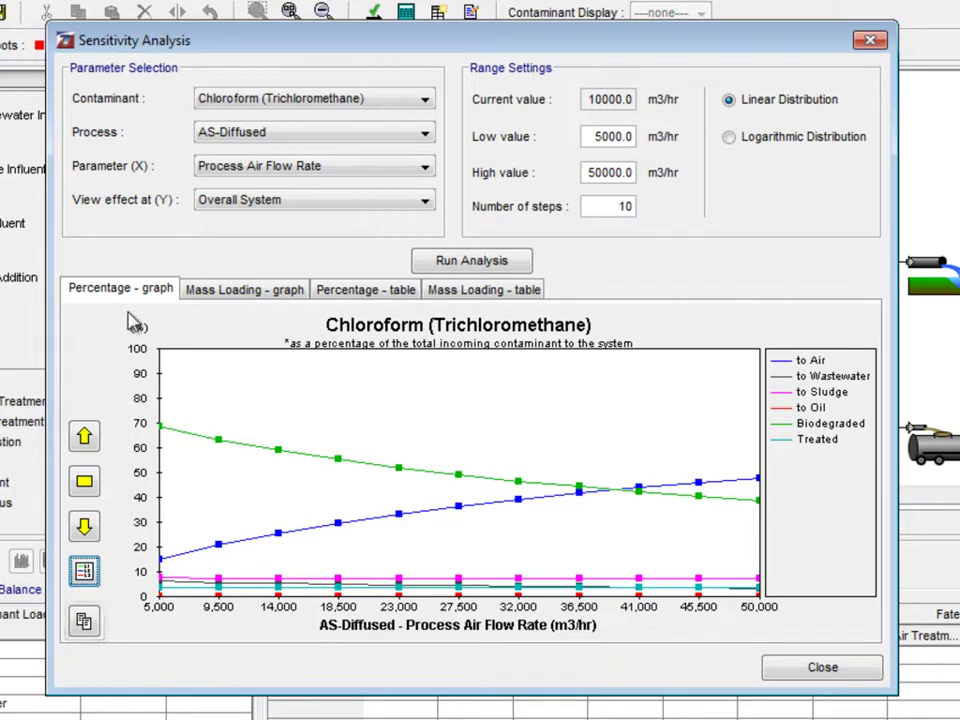
Step: View the mass loading graph, copy the chart, then show the percentage table
click(234, 292)
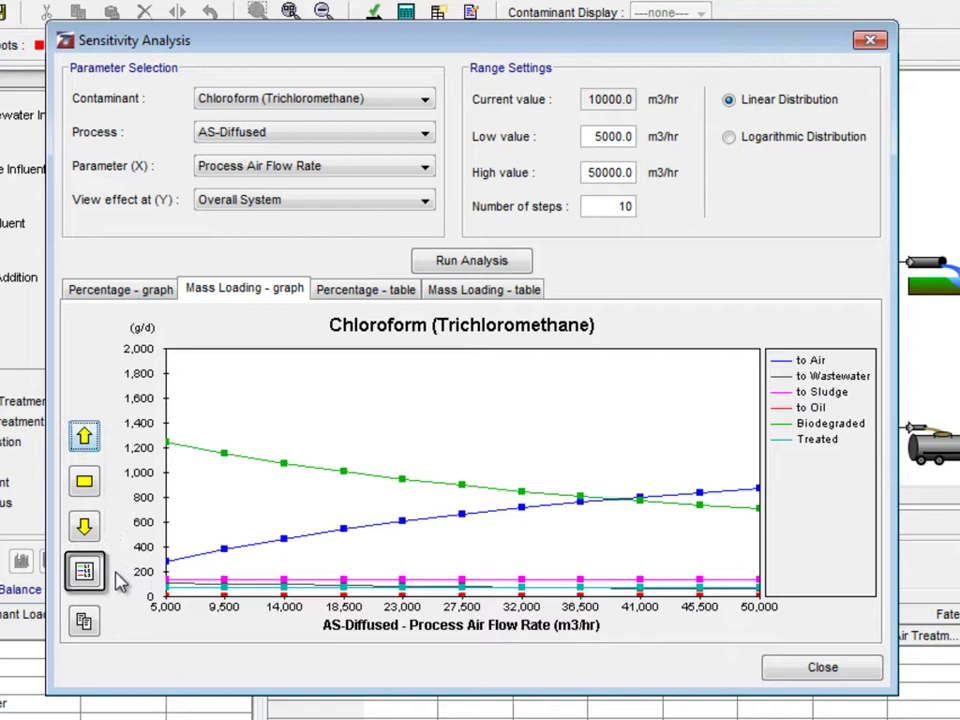
click(88, 622)
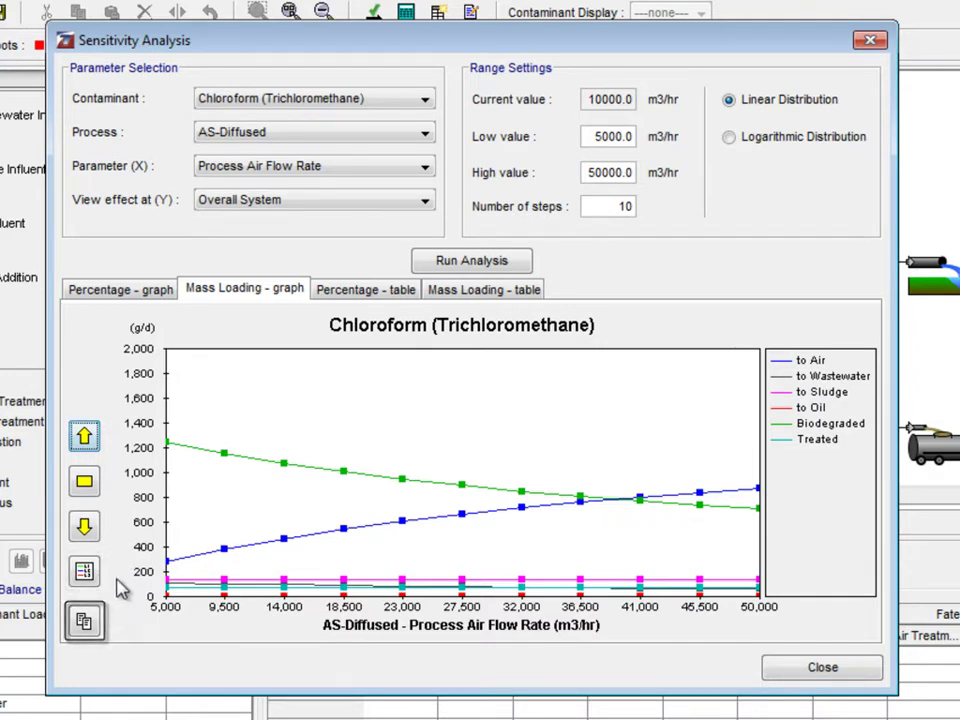
click(368, 293)
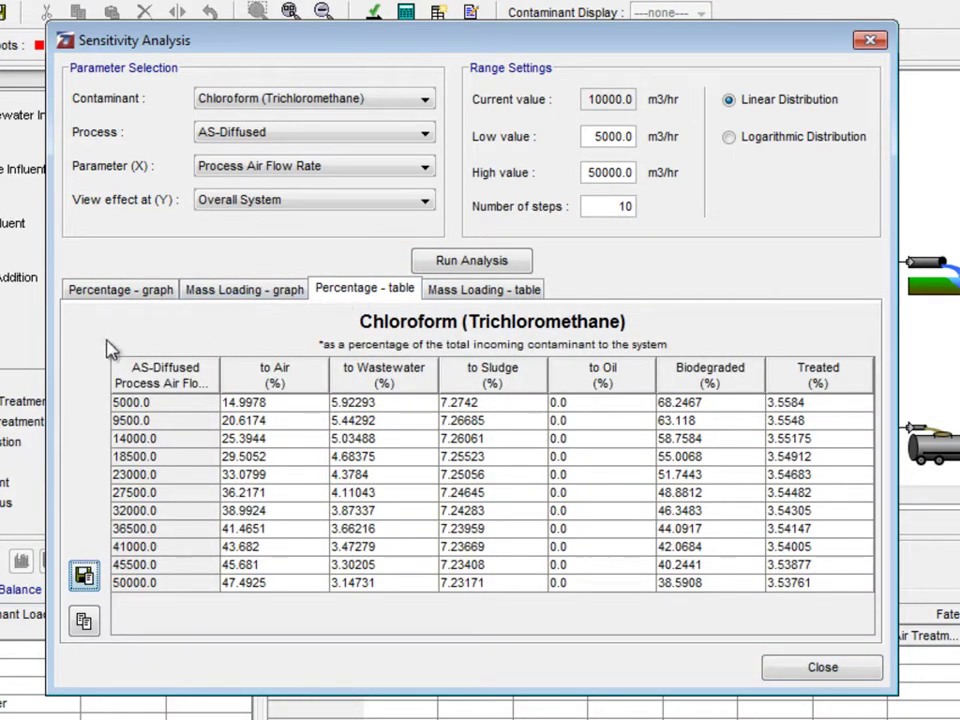
Step: Save the percentage table as the Excel file 'Sensitivity Analysis' in My Documents
click(86, 571)
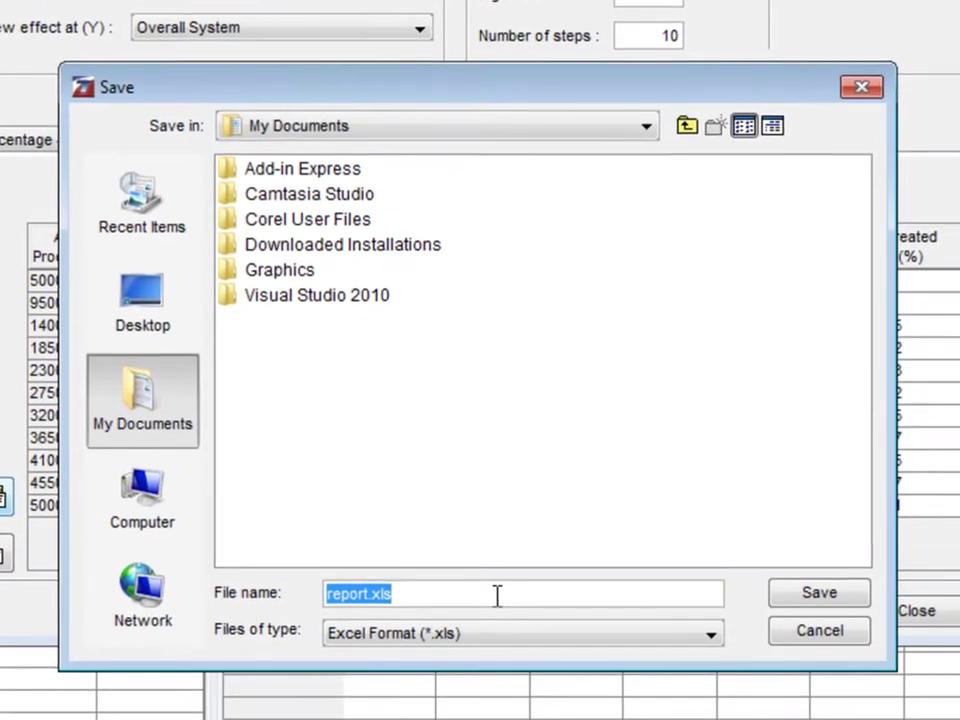
text(Sensitivity Analysis)
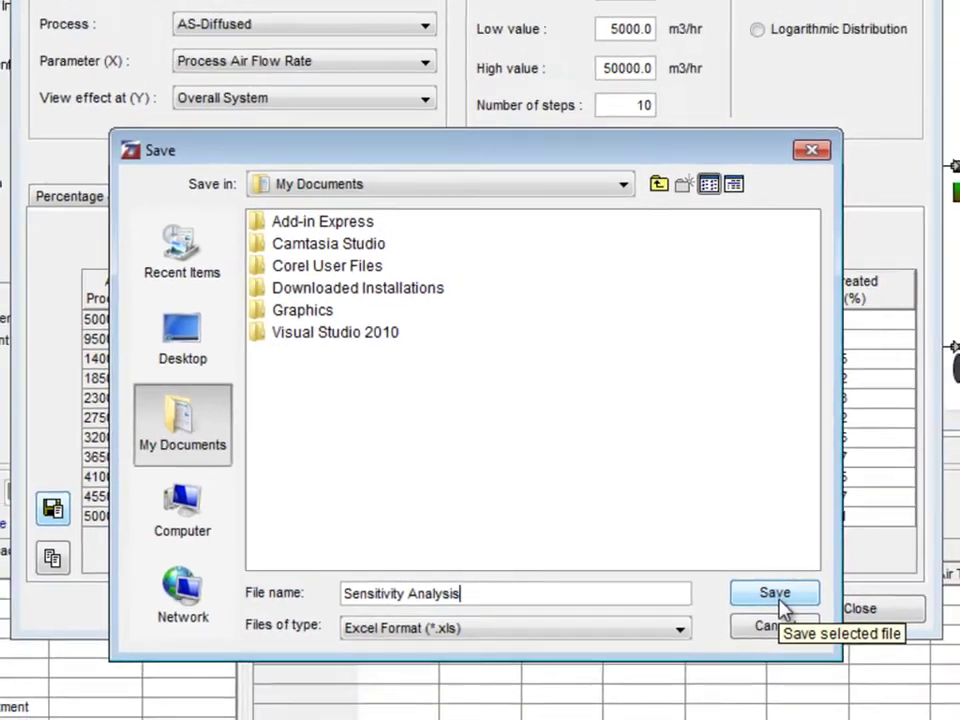
click(810, 603)
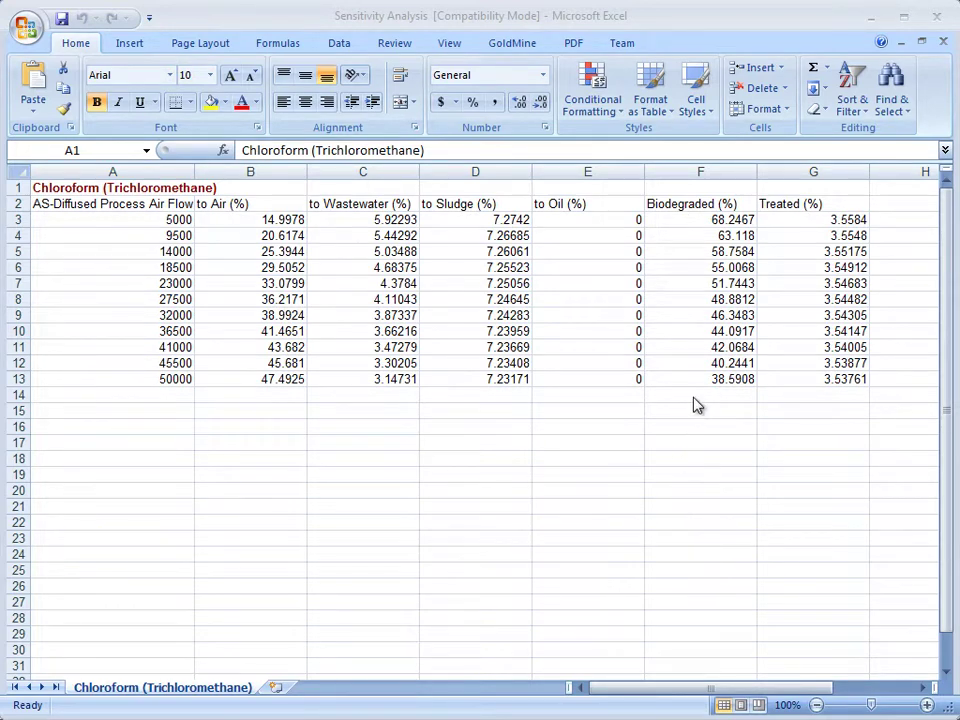
Step: Minimize Excel after reviewing the 11 exported air flow rows
click(872, 20)
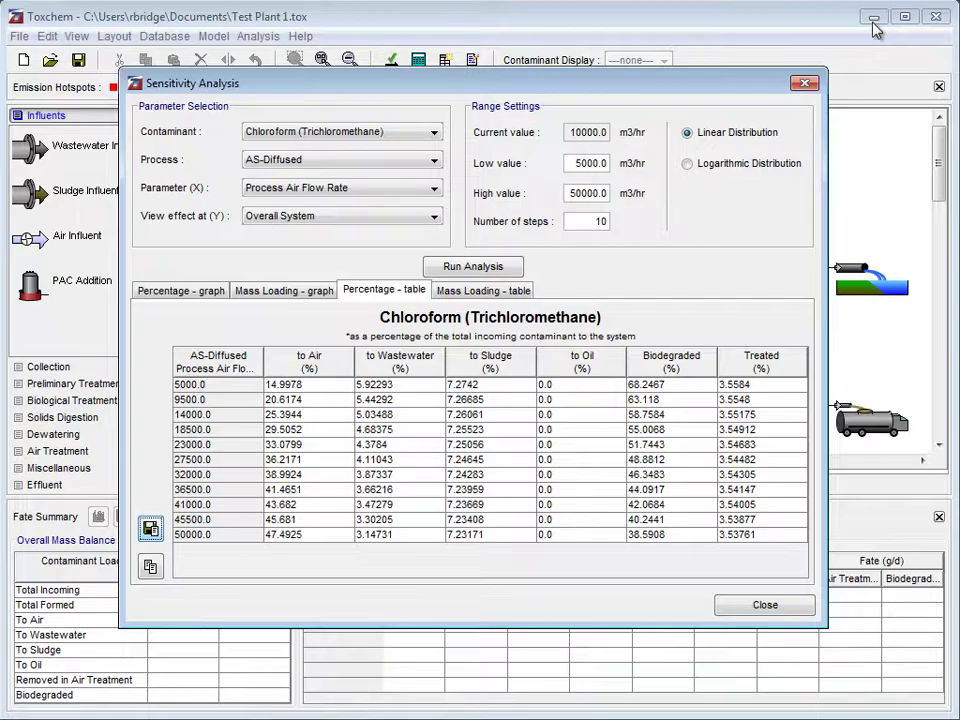
Step: Show the chloroform results as a g/d mass loading table, then close the dialog
click(483, 292)
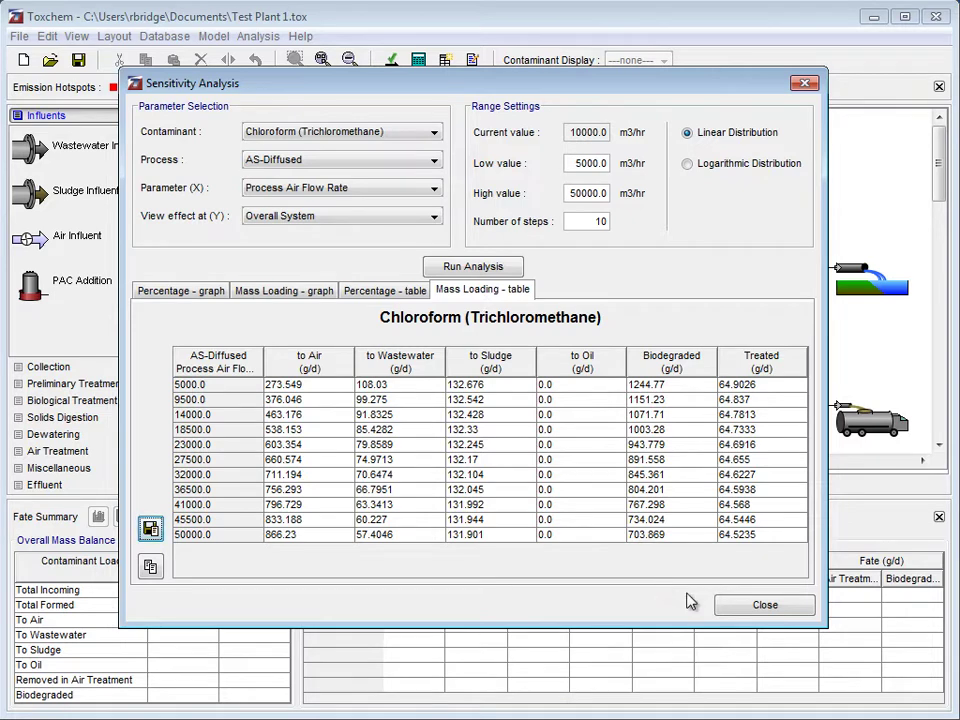
click(762, 606)
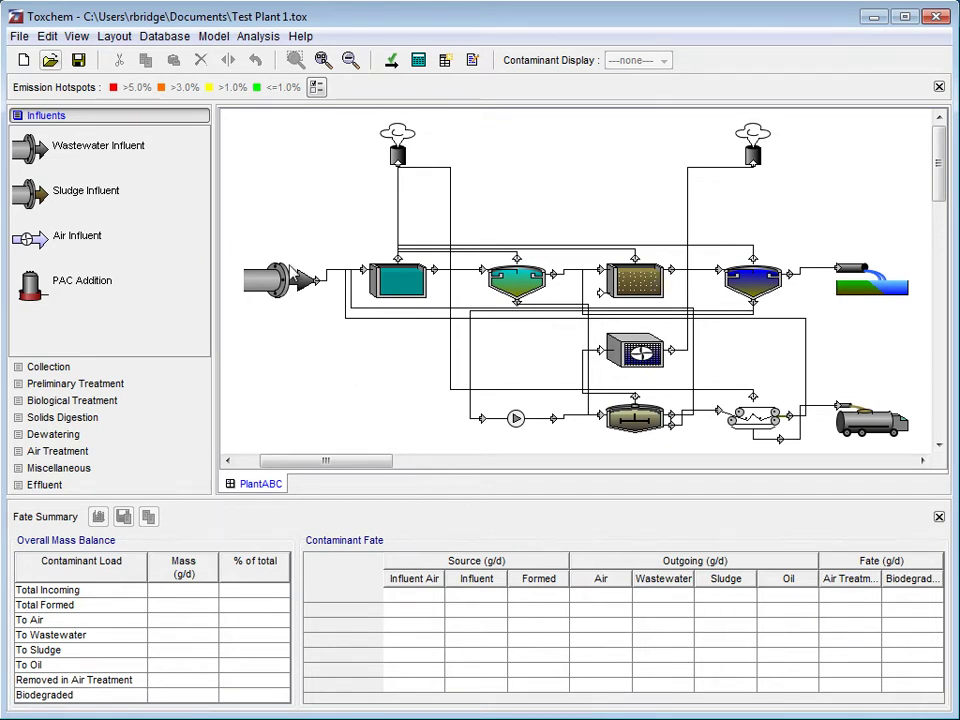
Step: Open the Back Solver, name the scenario Methanol Ct SC, and choose Methanol
click(257, 37)
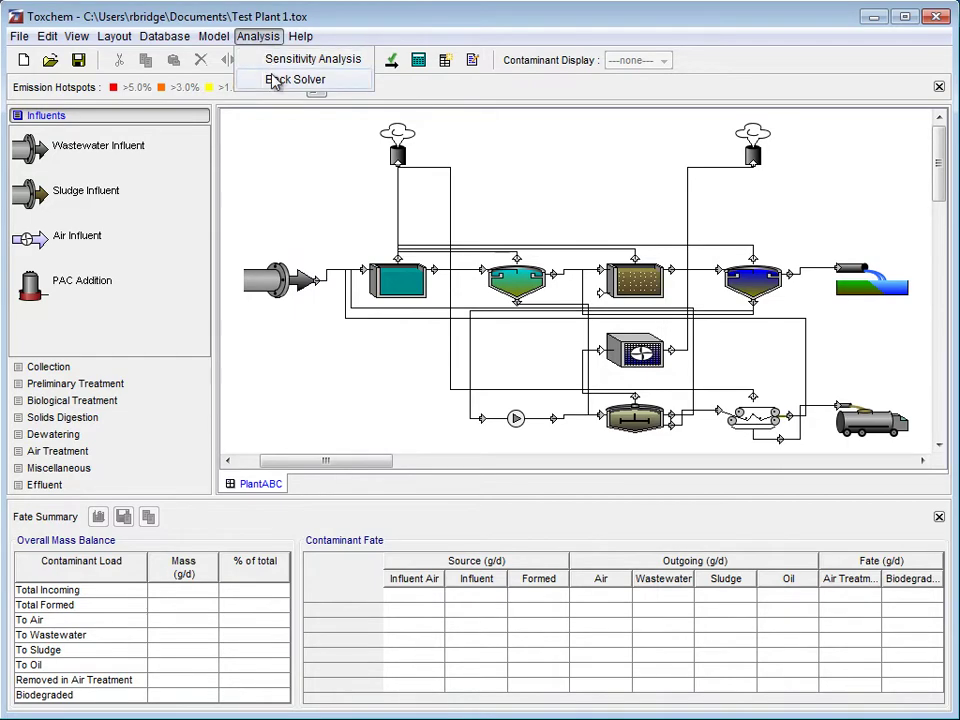
click(275, 80)
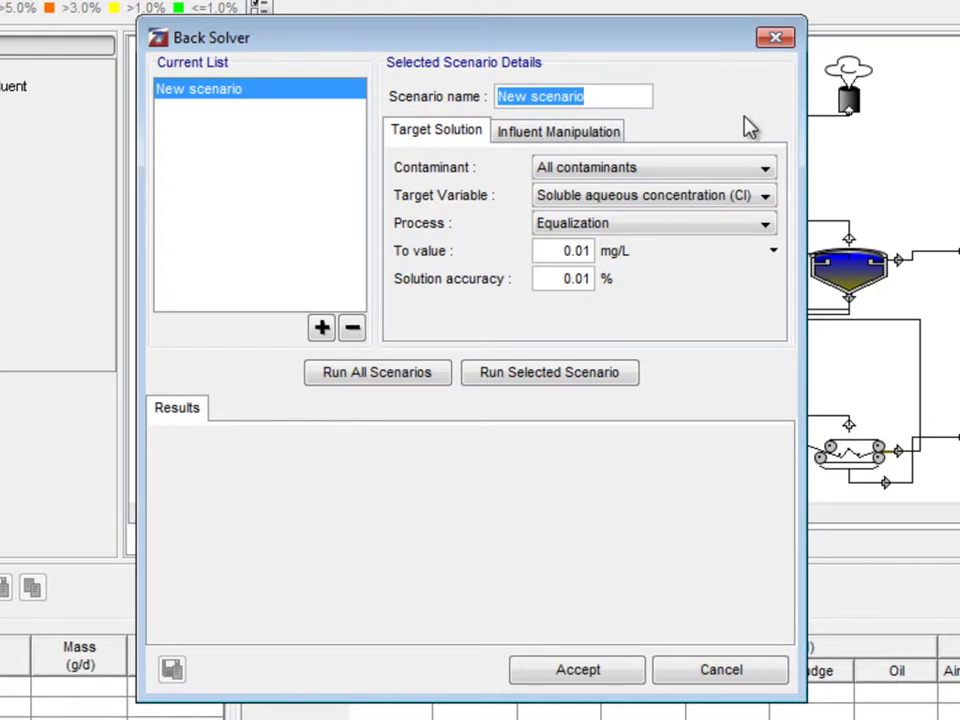
text(Methanol Ct SC)
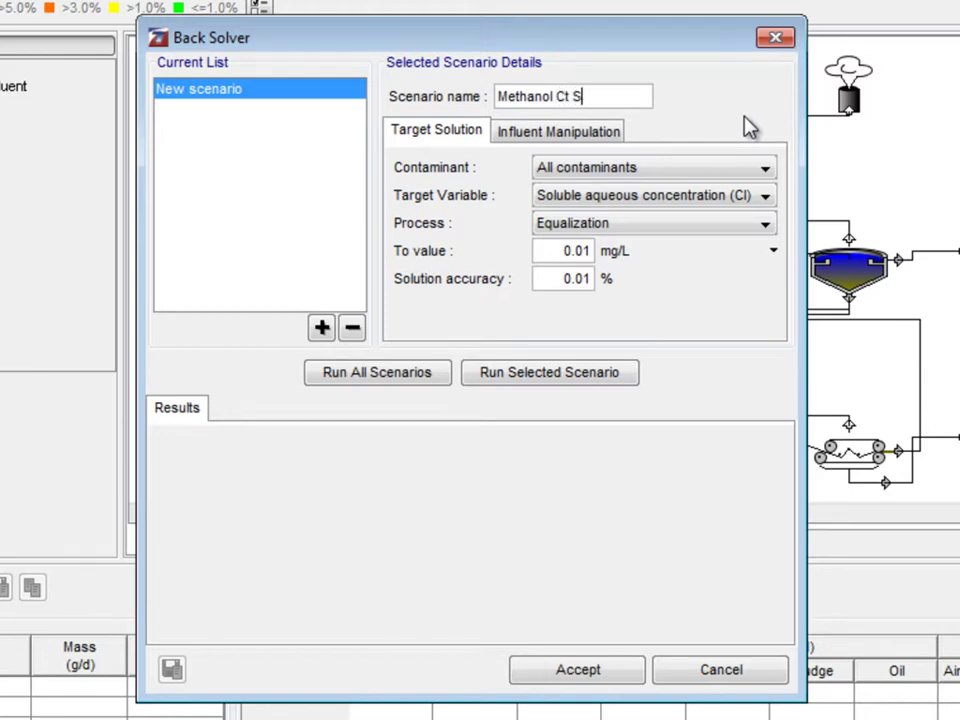
click(764, 169)
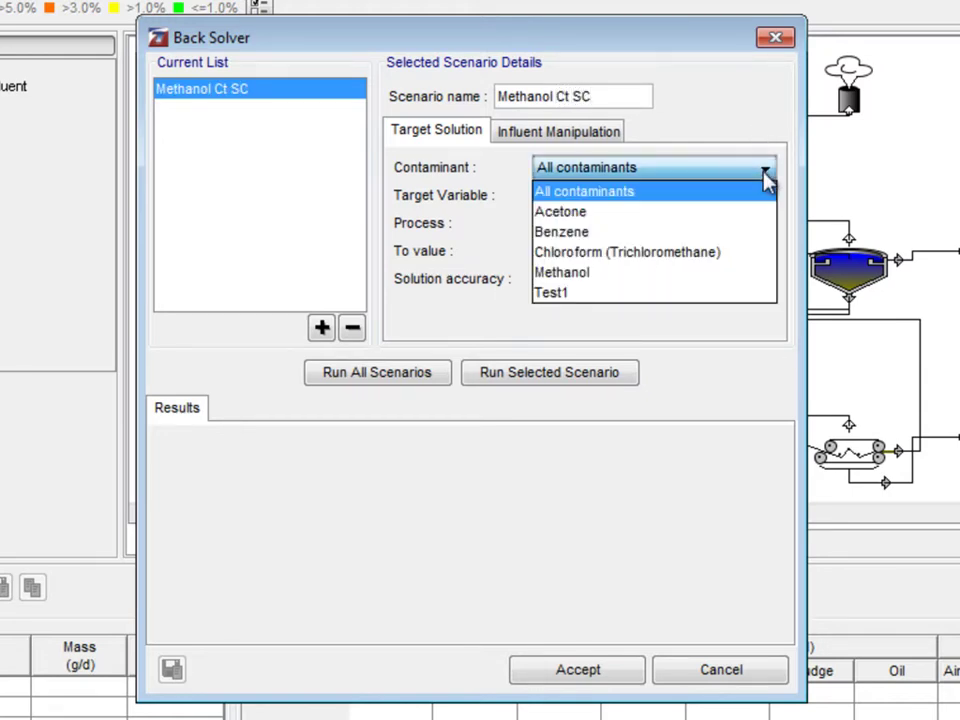
click(745, 278)
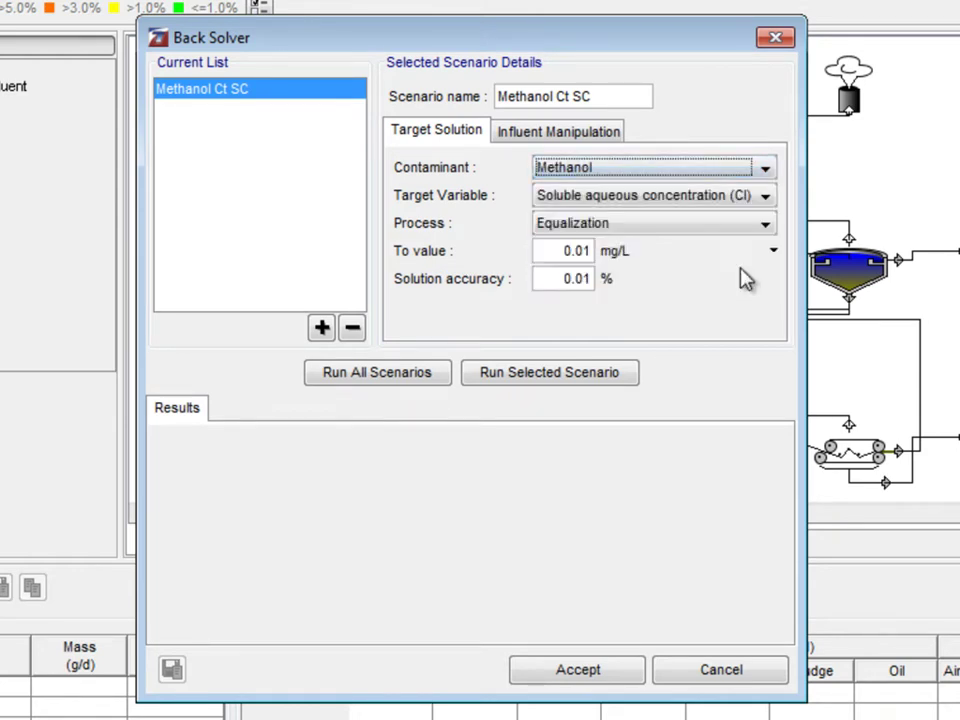
Step: Target total sludge concentration (Ct) in the Secondary Clarifier at 0.02 mg/L
click(772, 202)
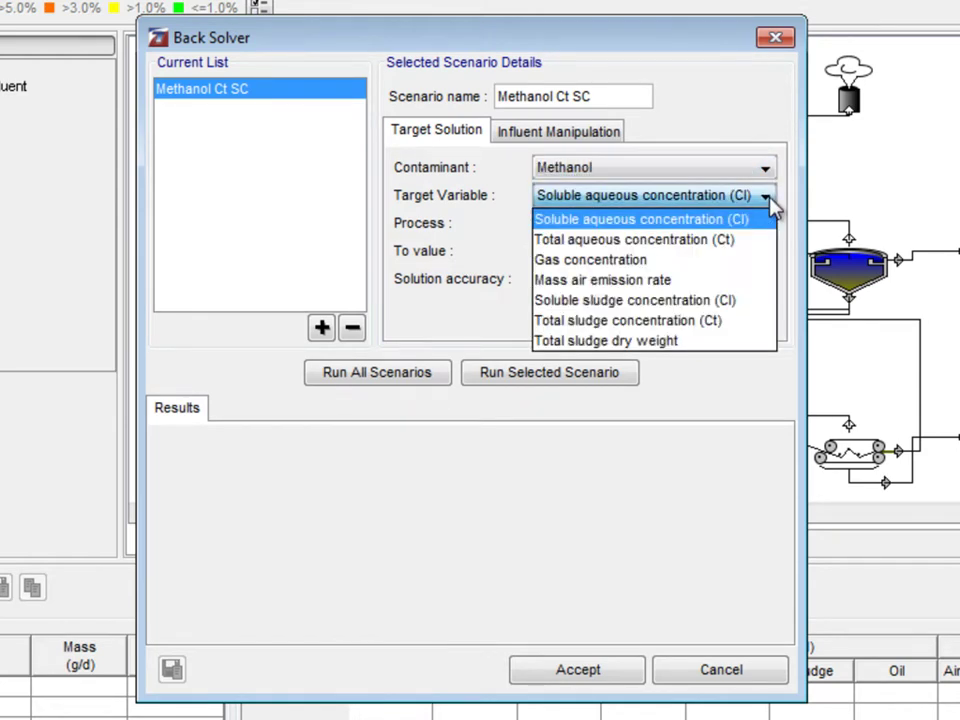
click(727, 326)
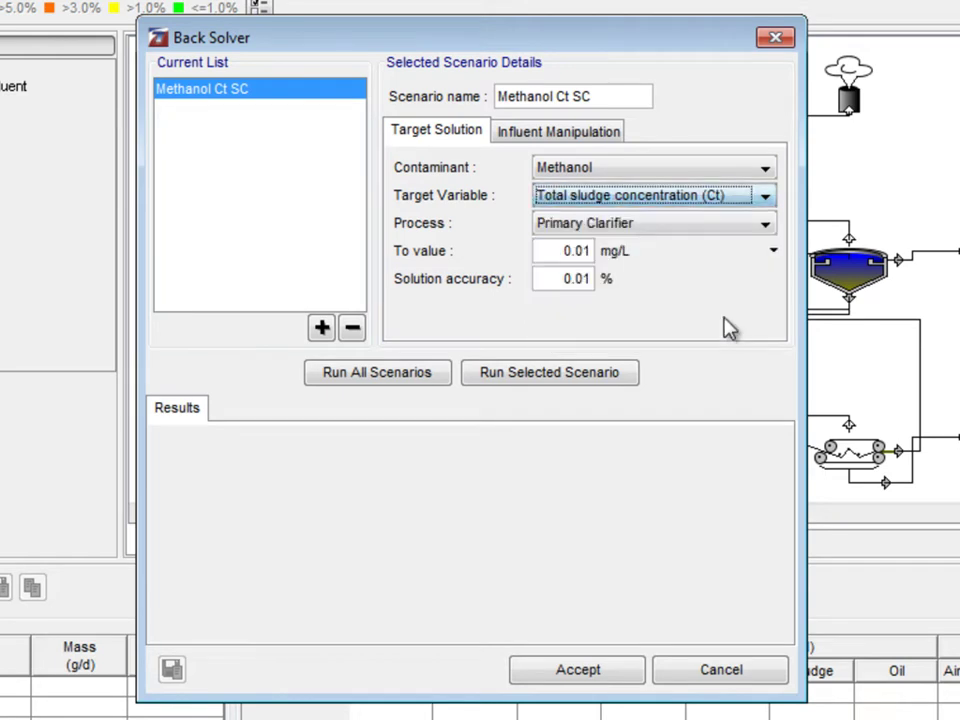
click(765, 232)
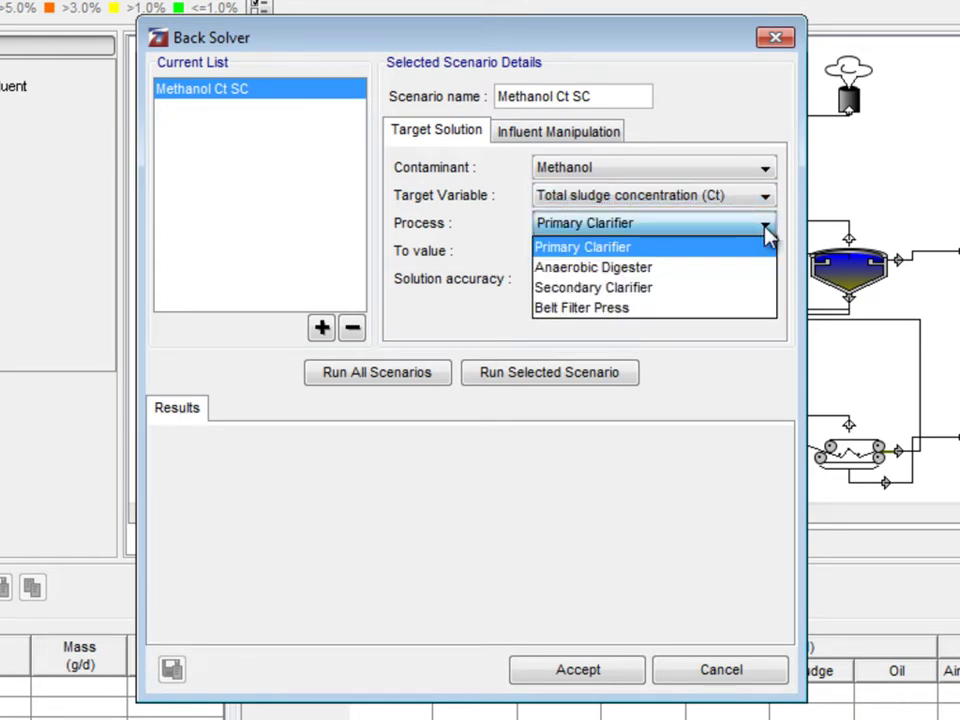
click(762, 289)
click(585, 251)
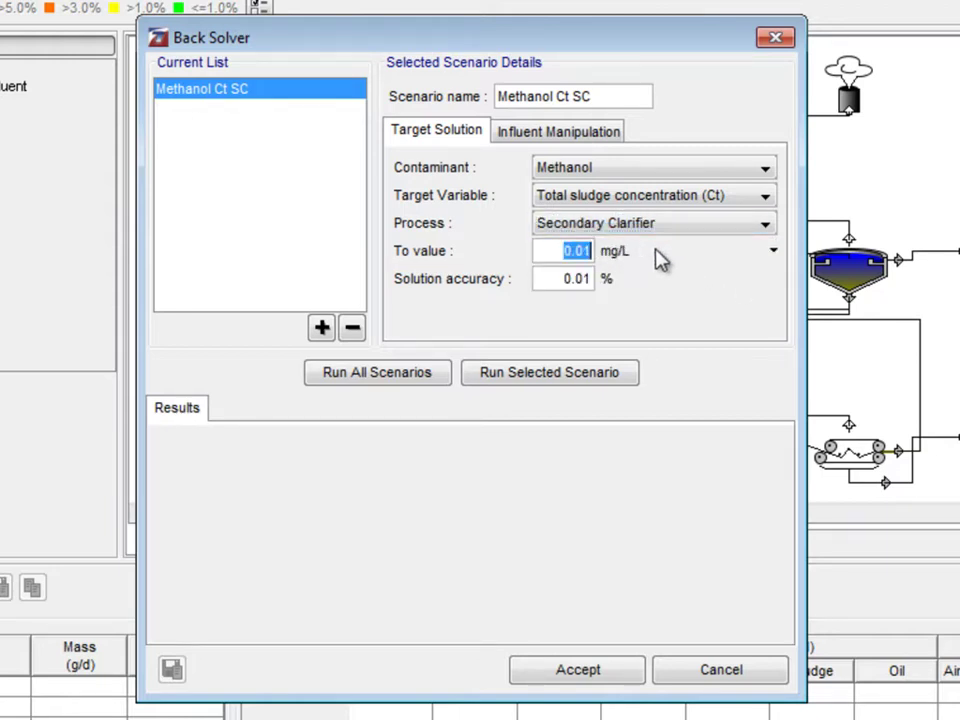
text(0.02)
key(Home)
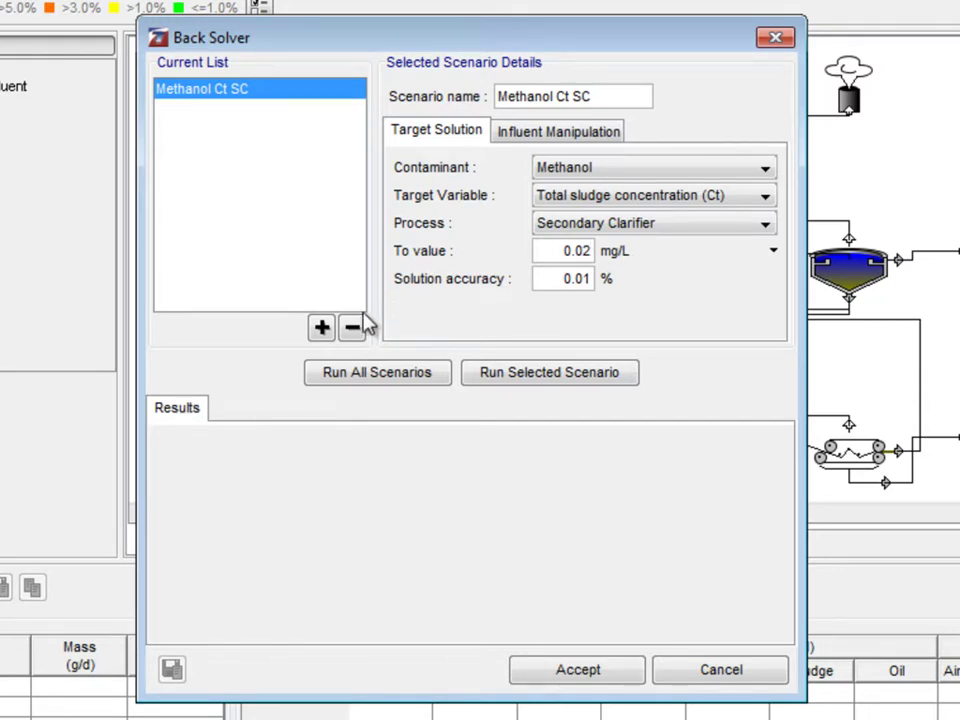
Step: Add scenario 'Benzene MAER AS' with Benzene and Mass air emission rate as target
click(321, 327)
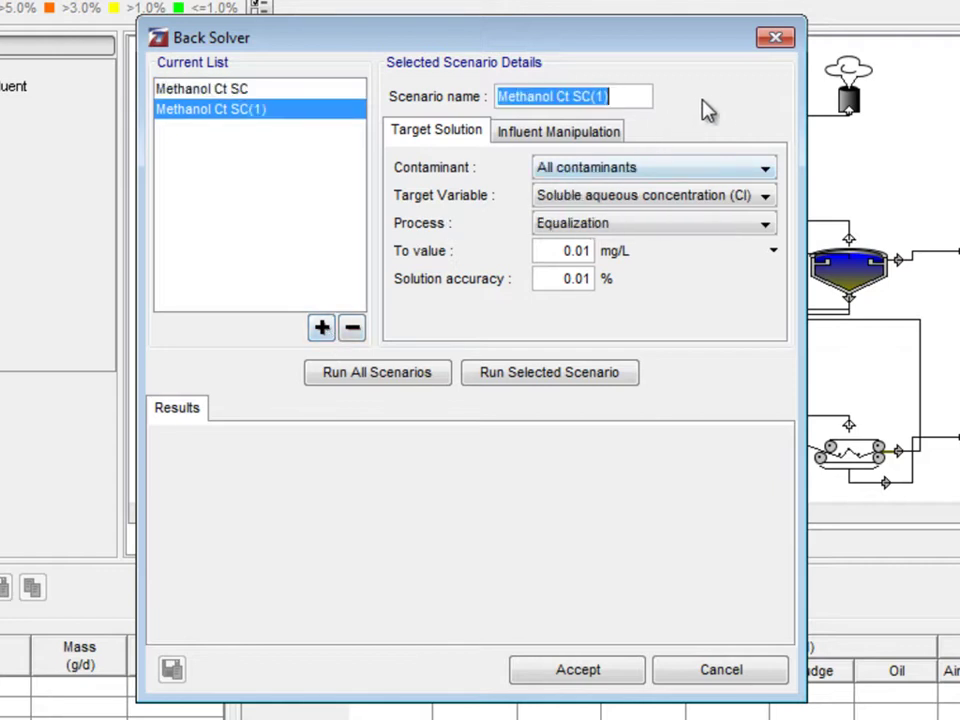
text(B)
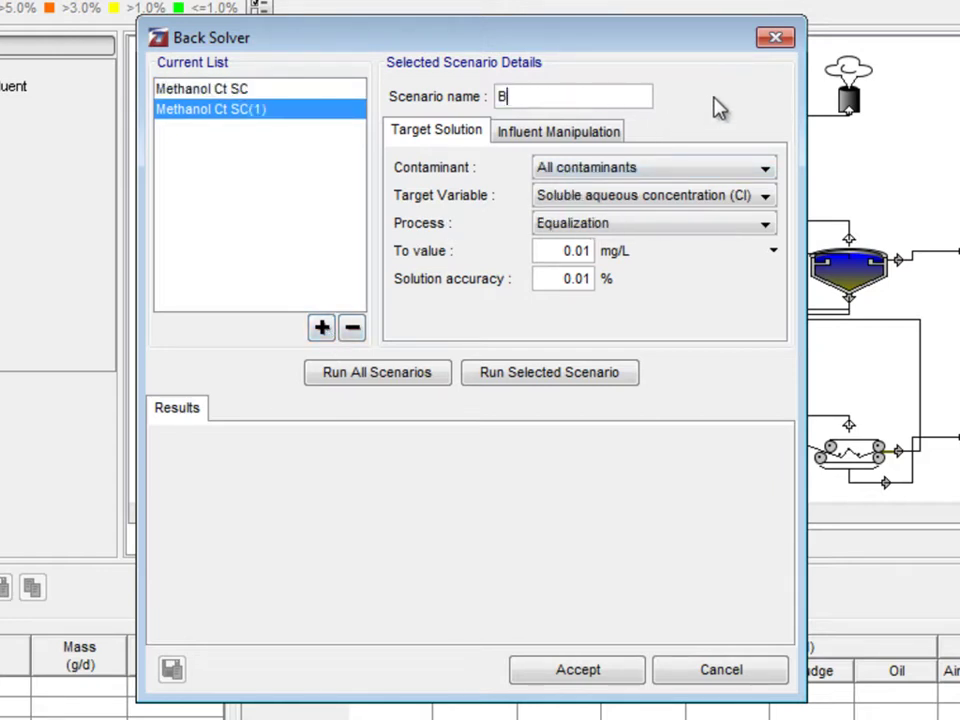
text(enzene MA)
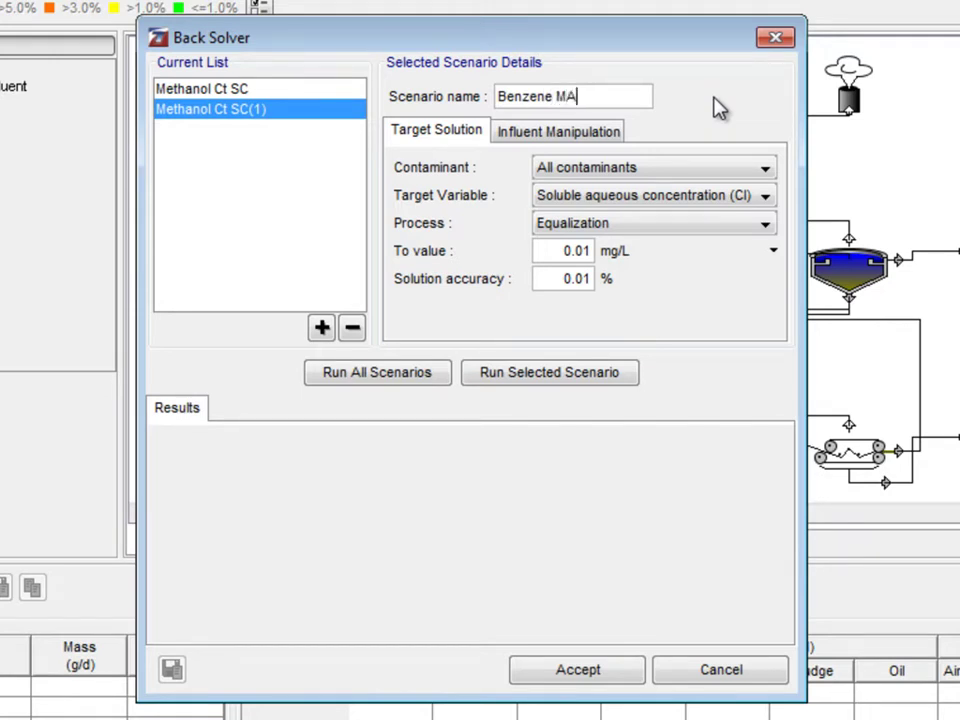
text(ER AS)
click(718, 170)
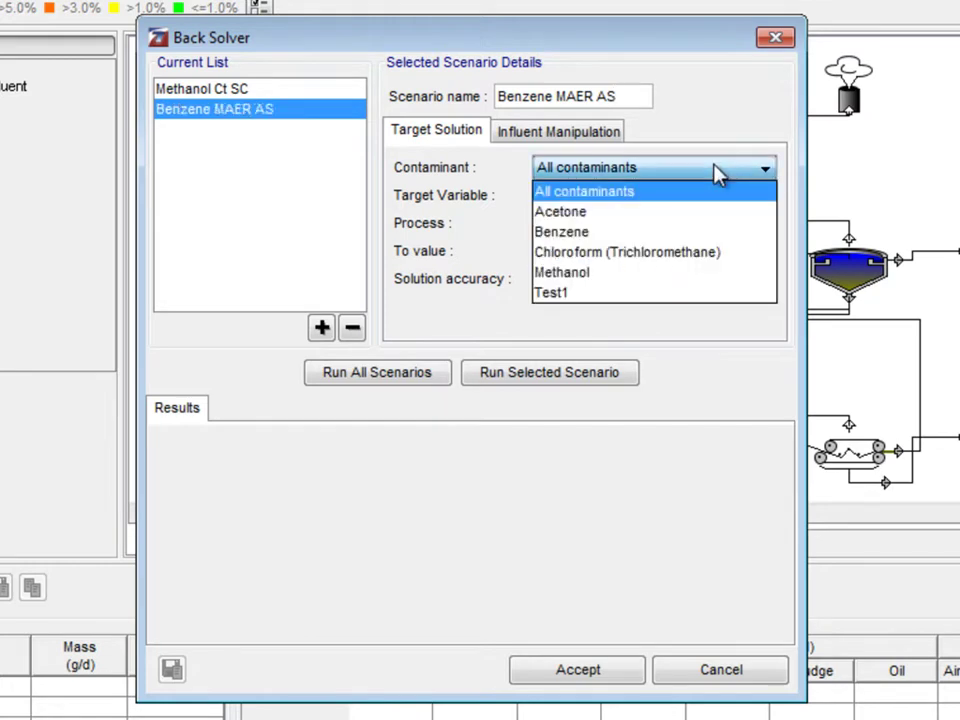
click(695, 234)
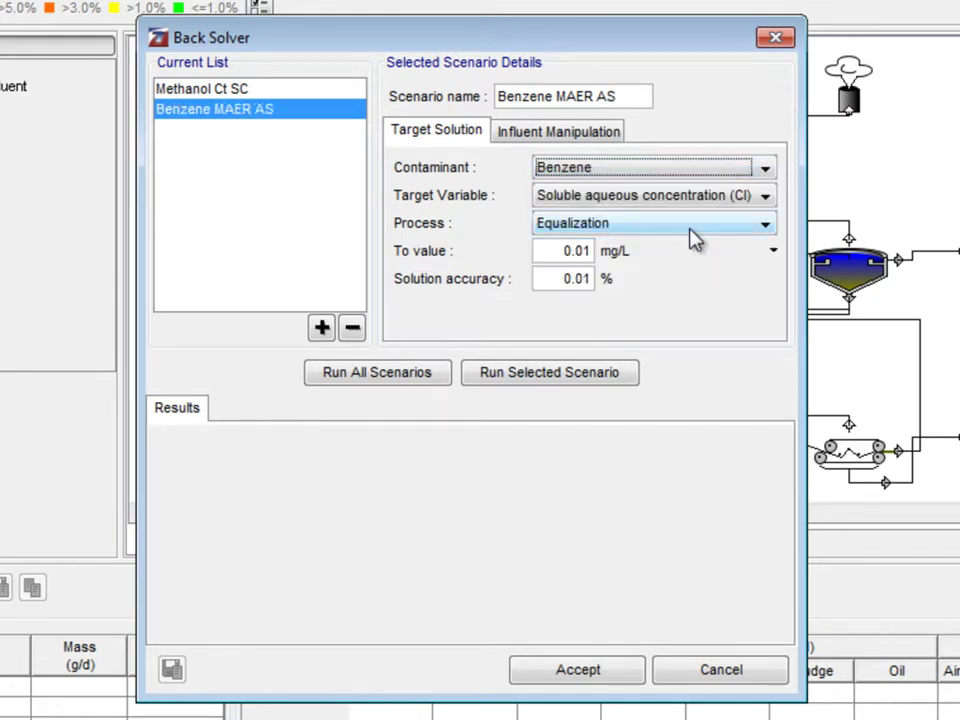
click(766, 198)
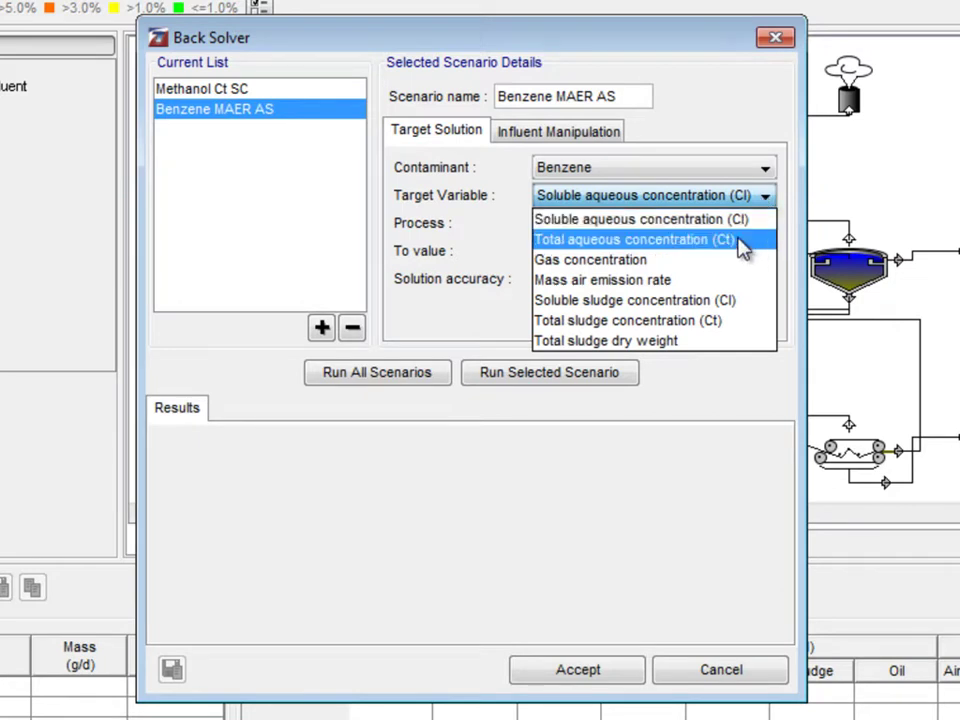
click(728, 283)
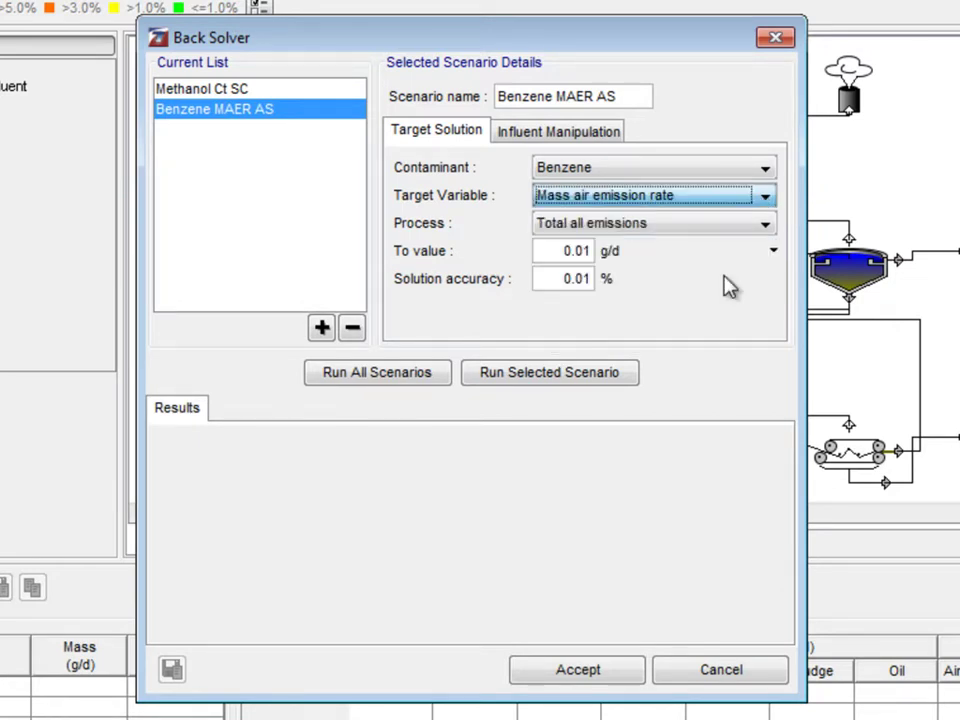
Step: Set the target process to AS-Diffused with a value of 1.0 g/d
click(766, 225)
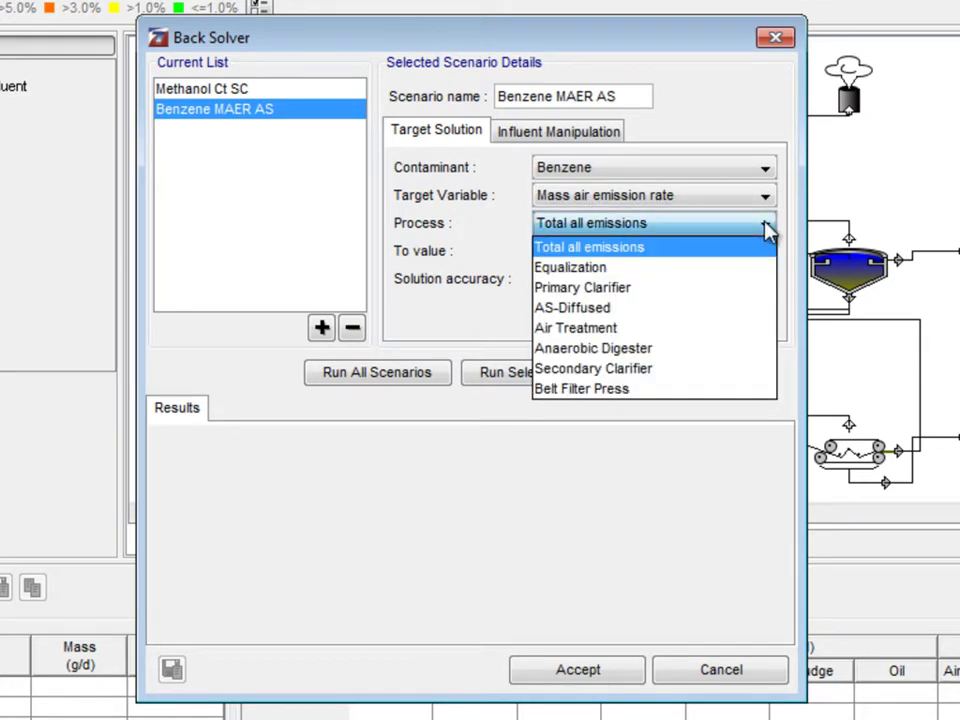
click(720, 320)
key(Tab)
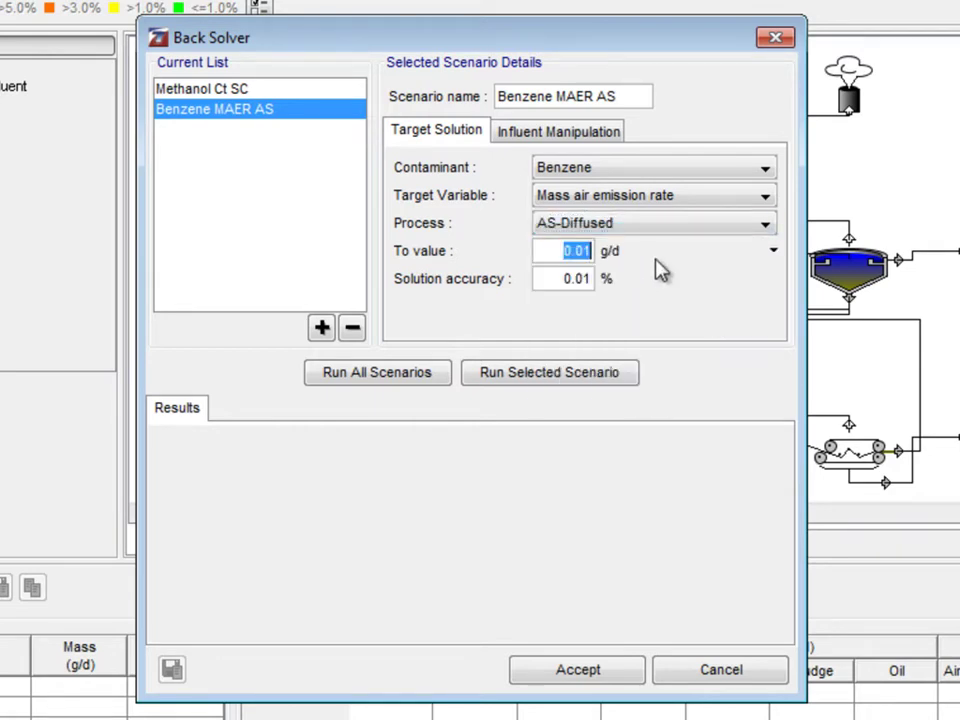
text(1.0)
key(Home)
Step: Add scenario 'Chloroform TSDW BF' with Chloroform and Total sludge dry weight as target
click(320, 329)
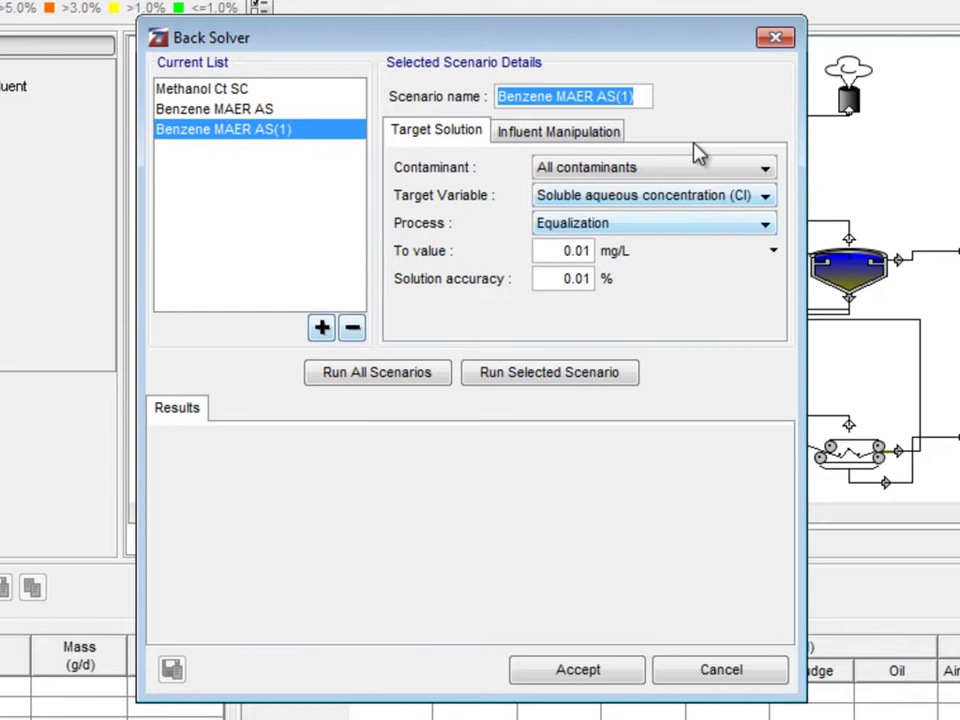
text(C)
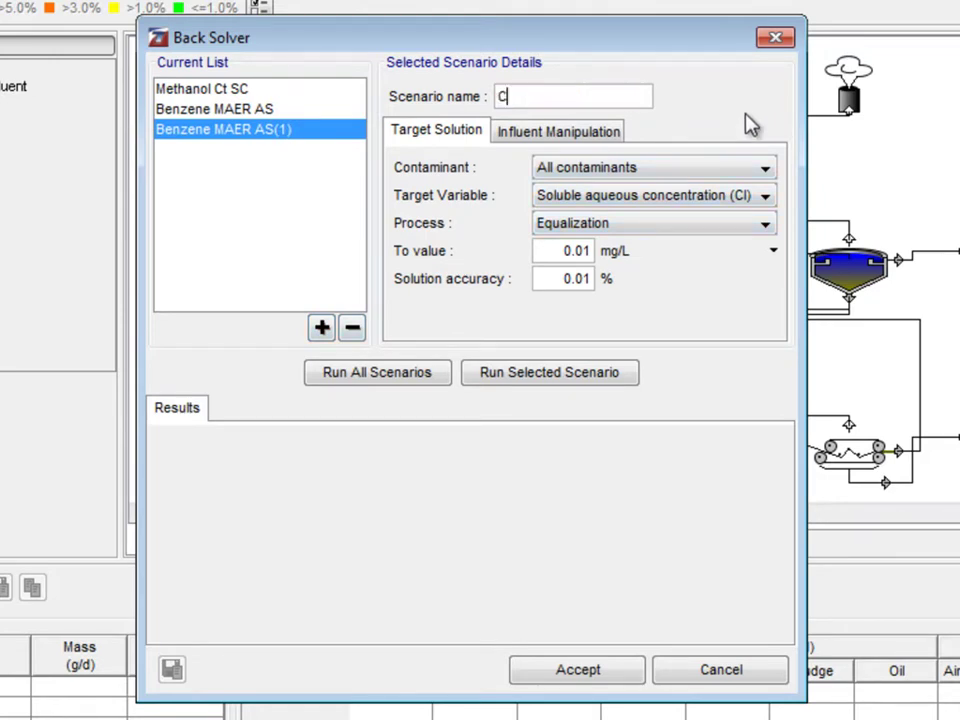
text(hloroform T)
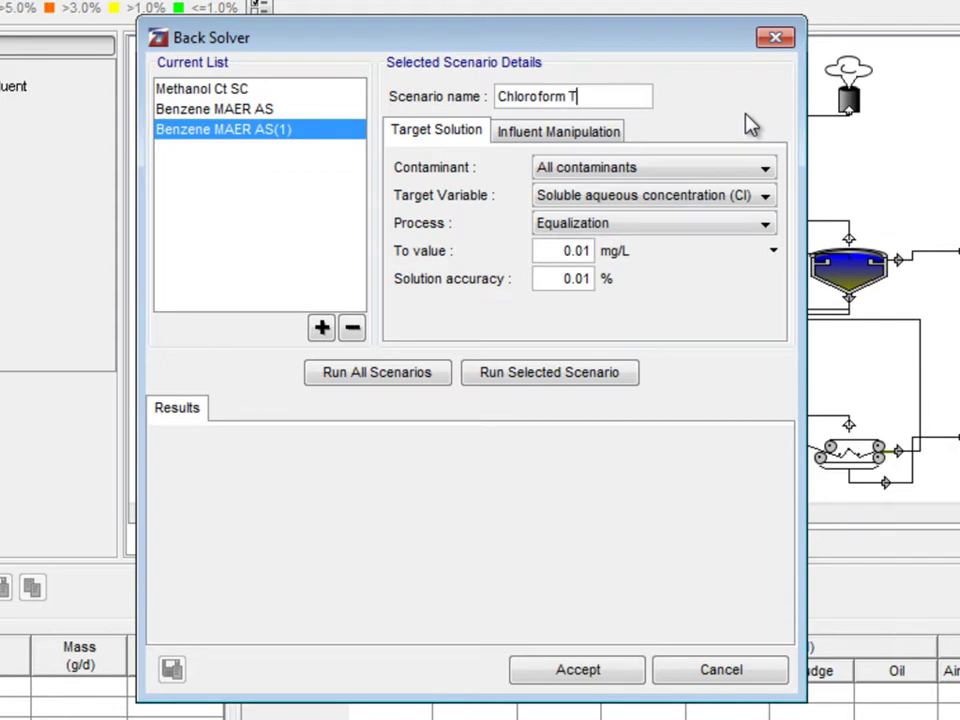
text(SDW BF)
click(766, 170)
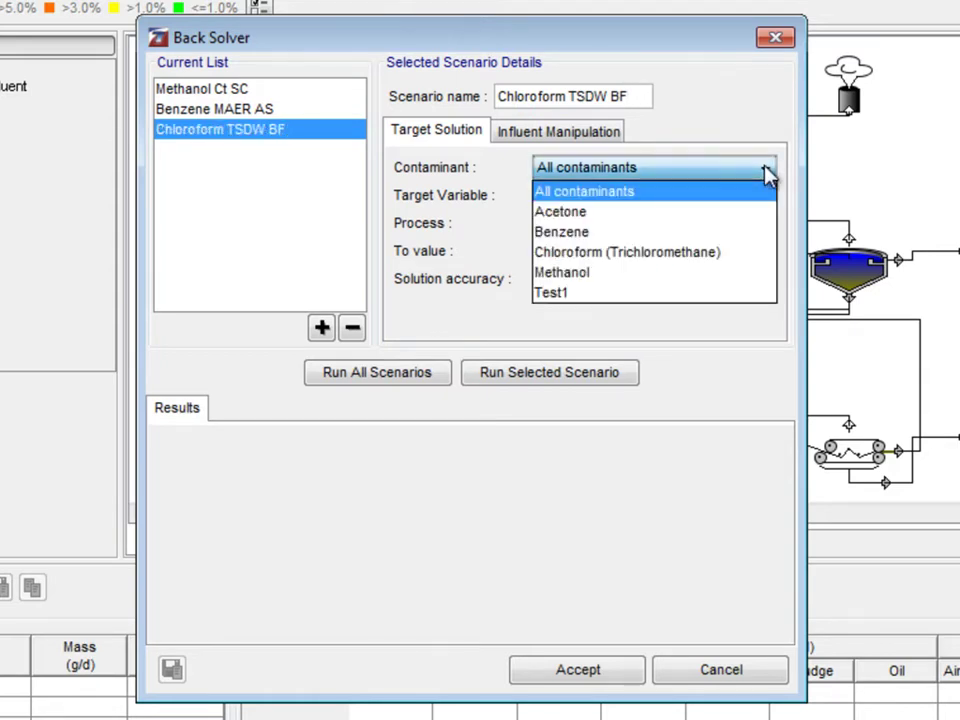
click(706, 256)
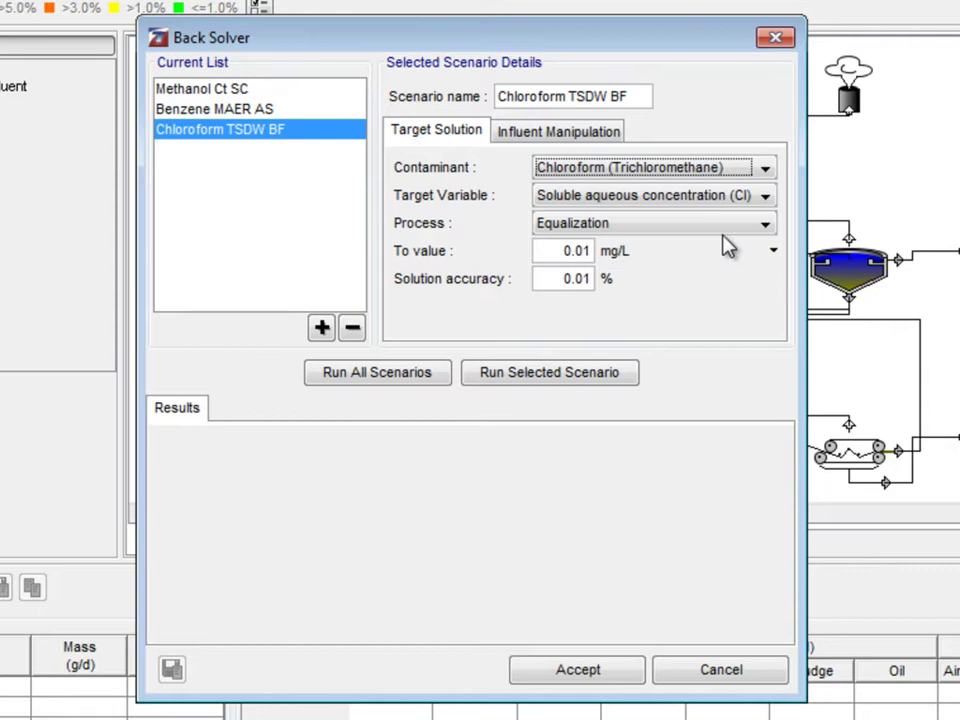
click(770, 202)
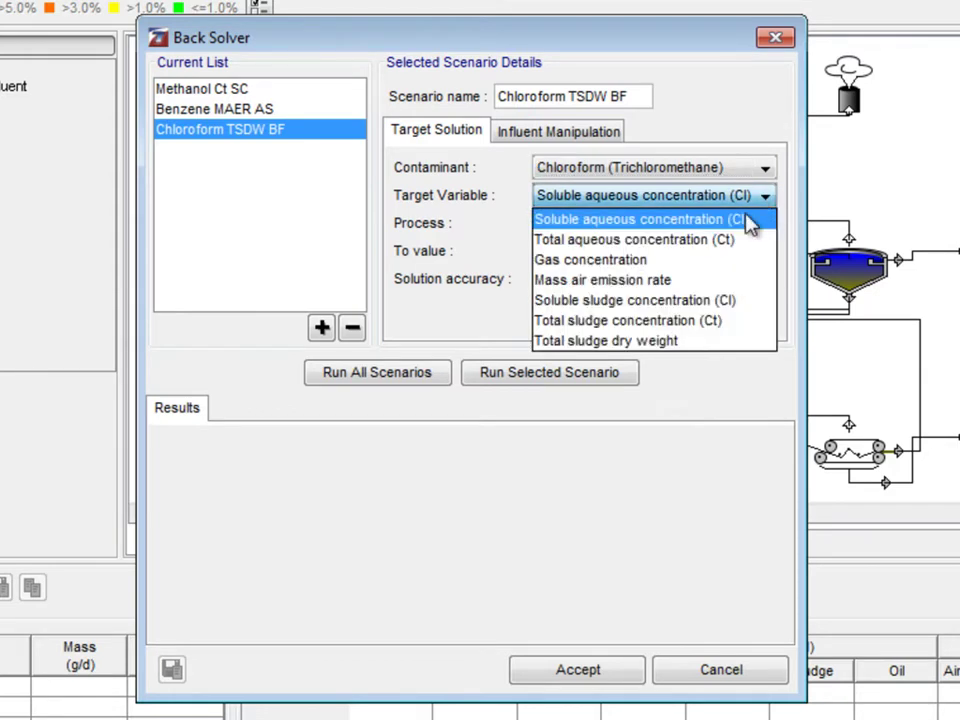
click(706, 342)
Step: Set the target process to Belt Filter Press with a value of 0.5 mg/kg
click(768, 226)
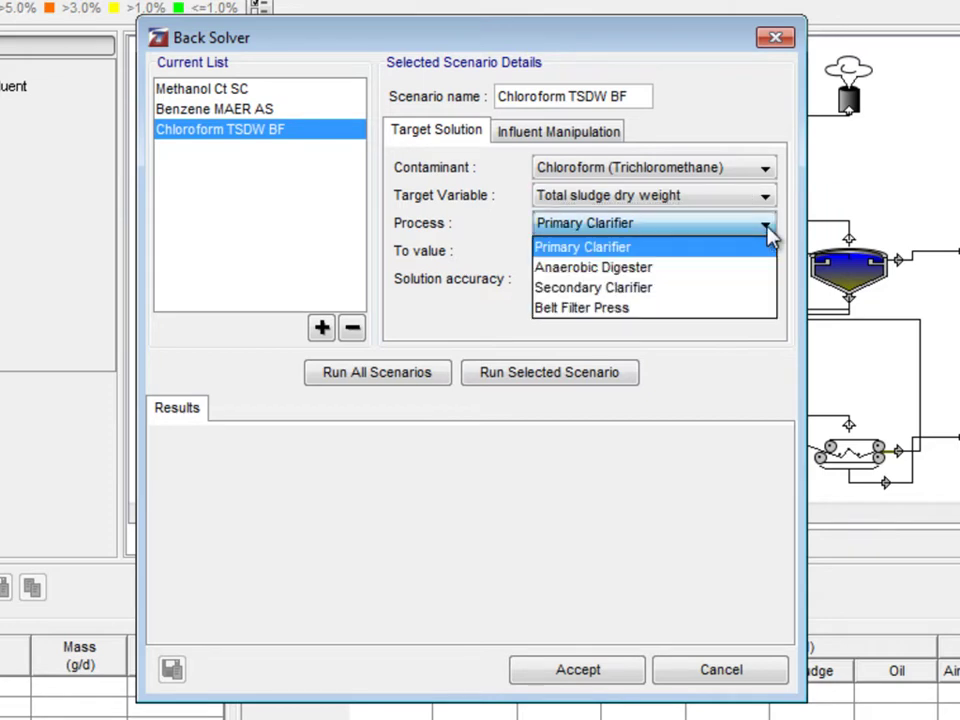
click(730, 313)
click(575, 251)
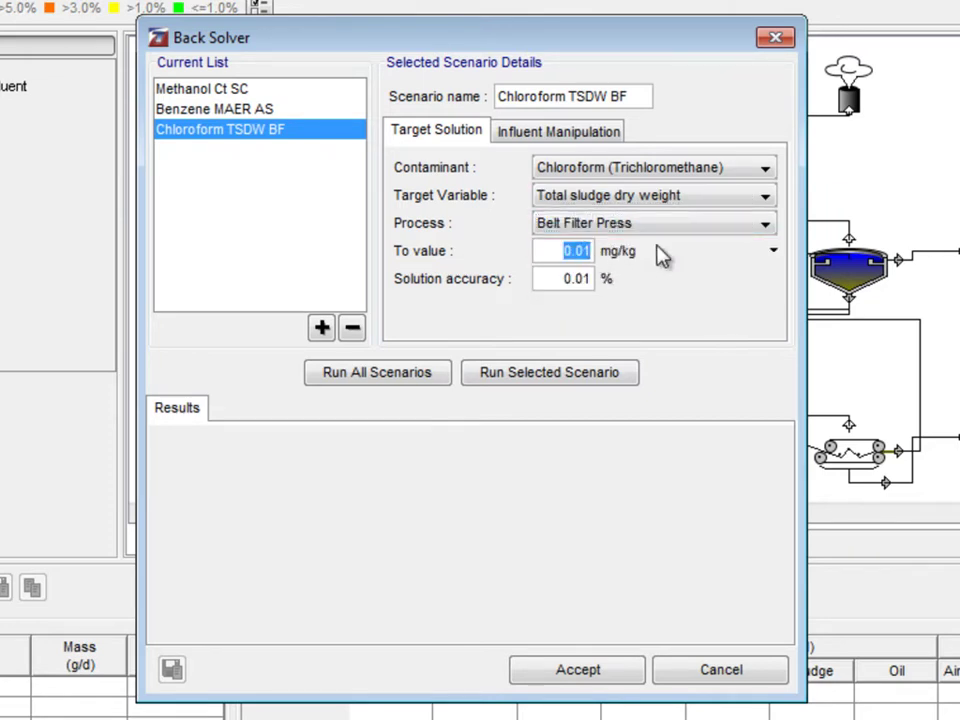
text(0.5)
Step: Run the Methanol Ct SC, Benzene MAER AS and Chloroform TSDW BF scenarios, then apply 60.7976 ug/L chloroform to the influent
click(378, 373)
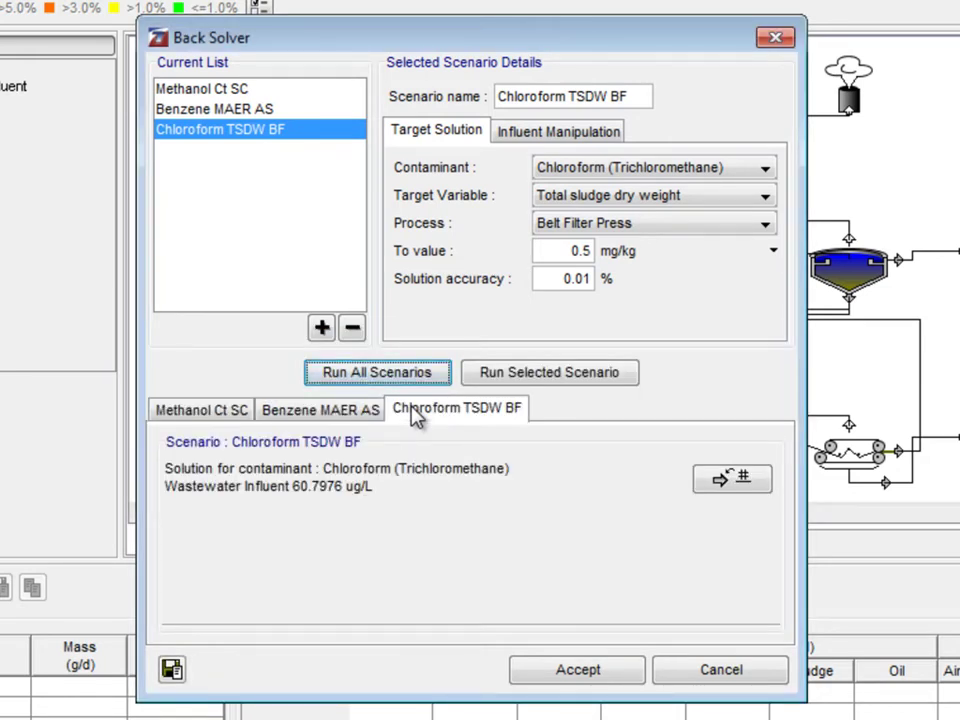
click(214, 418)
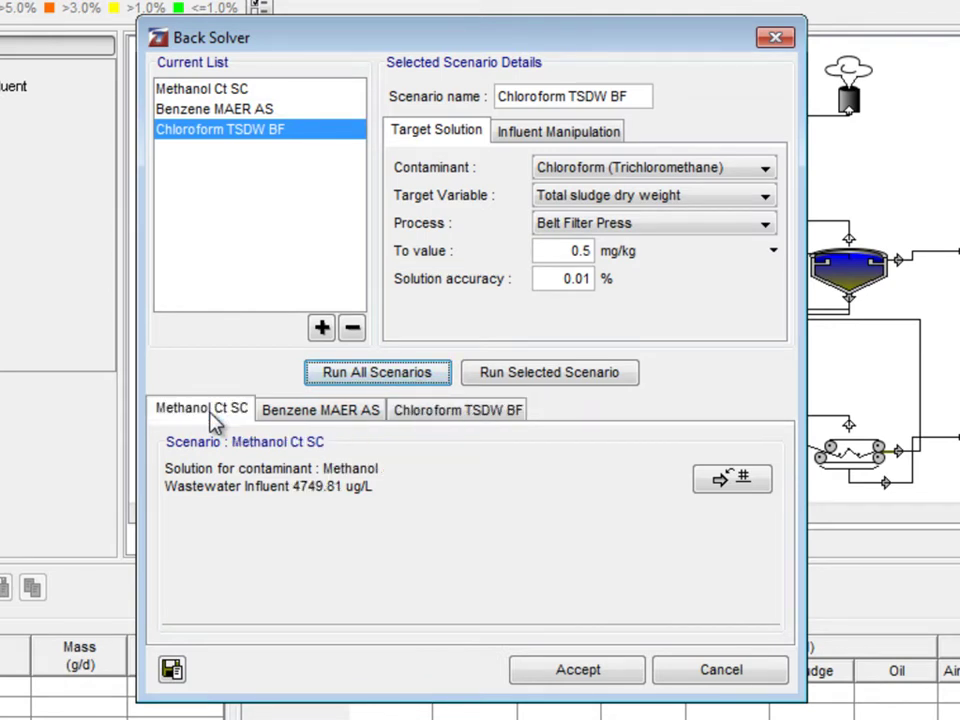
click(310, 416)
click(432, 420)
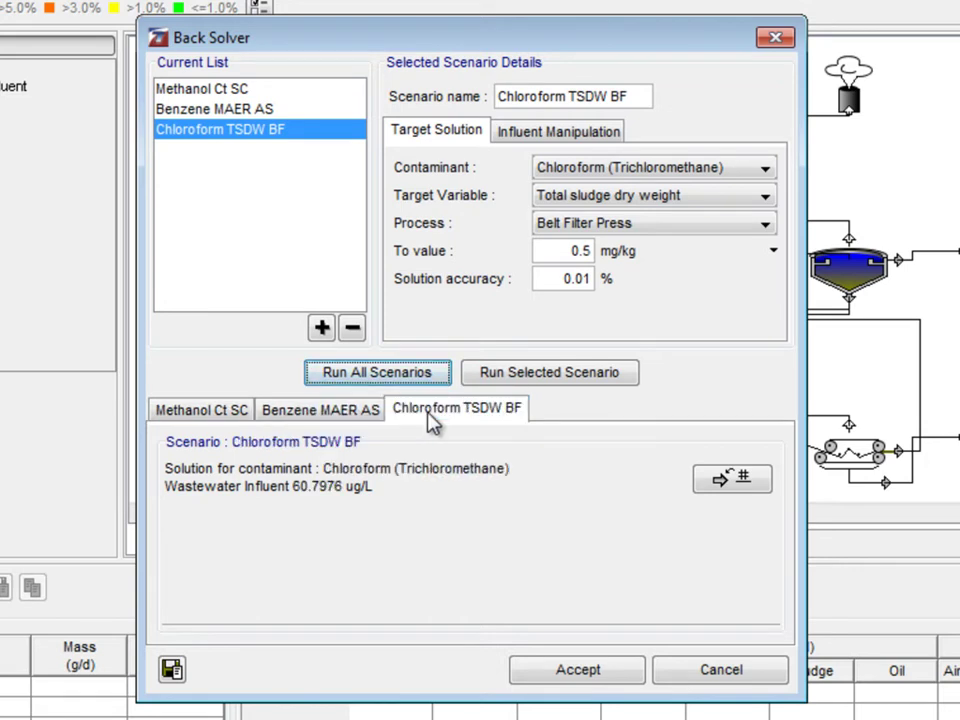
click(735, 483)
click(688, 518)
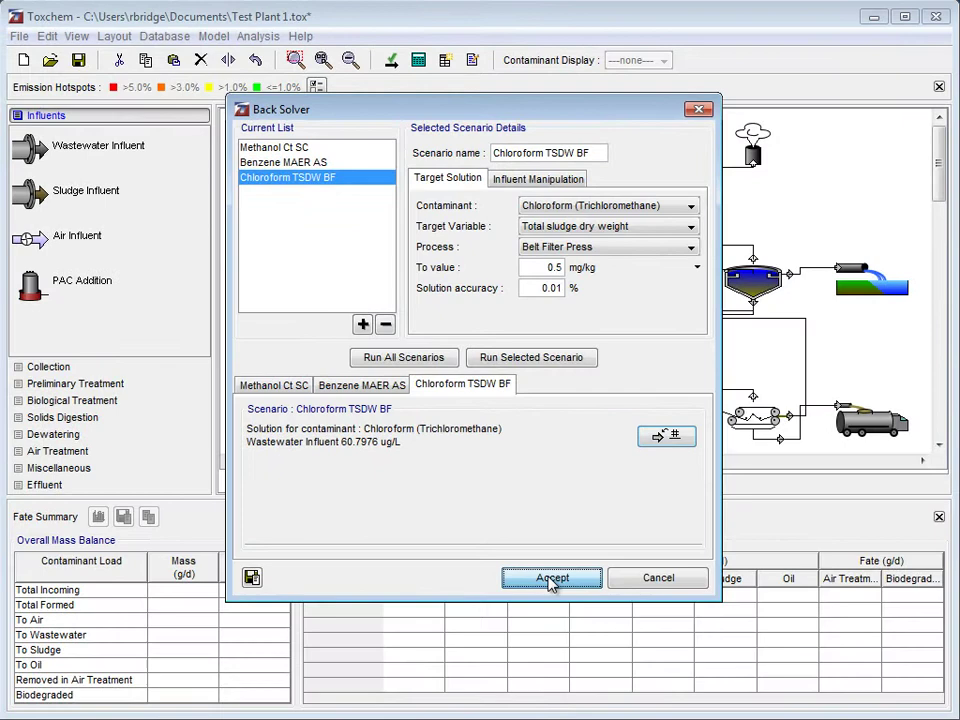
Step: Accept the back-solver results and recalculate the plant, giving 1823.93 g/d chloroform incoming
click(571, 648)
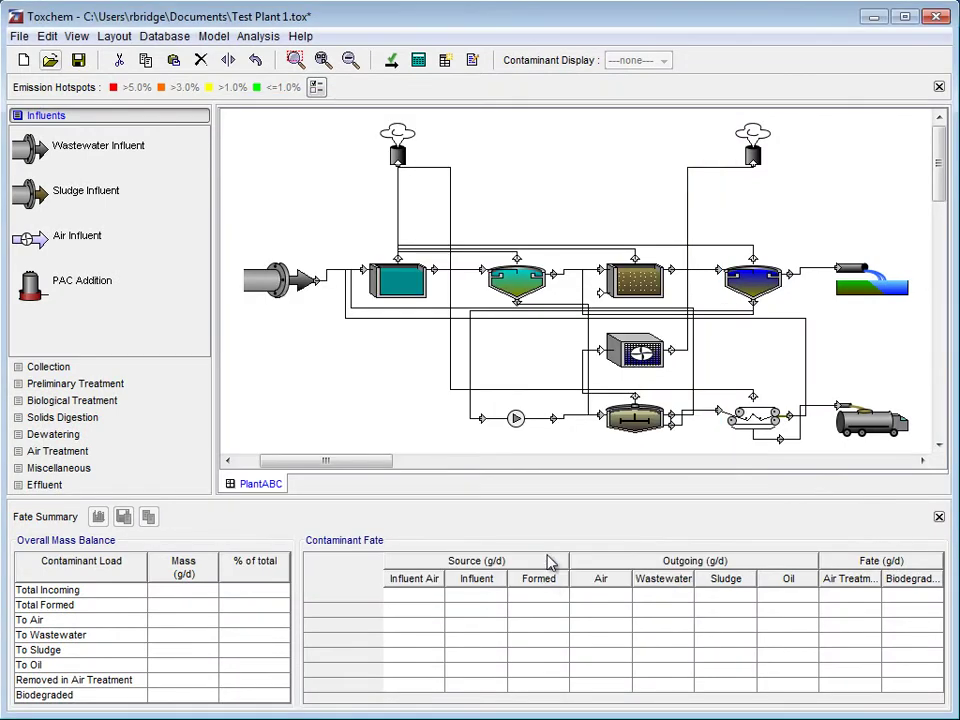
click(417, 62)
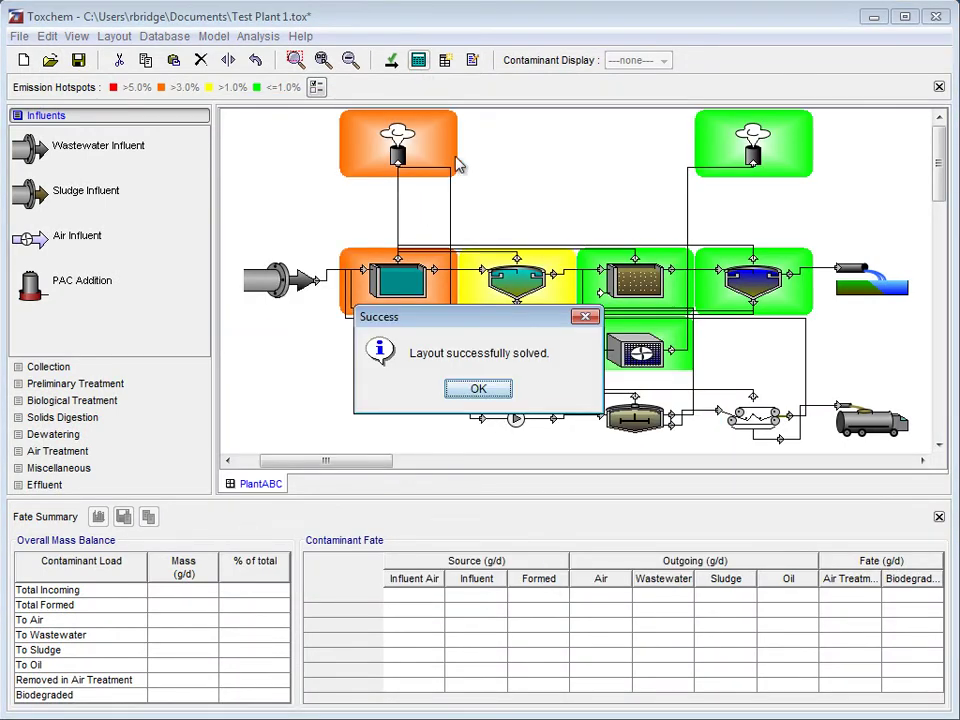
click(483, 391)
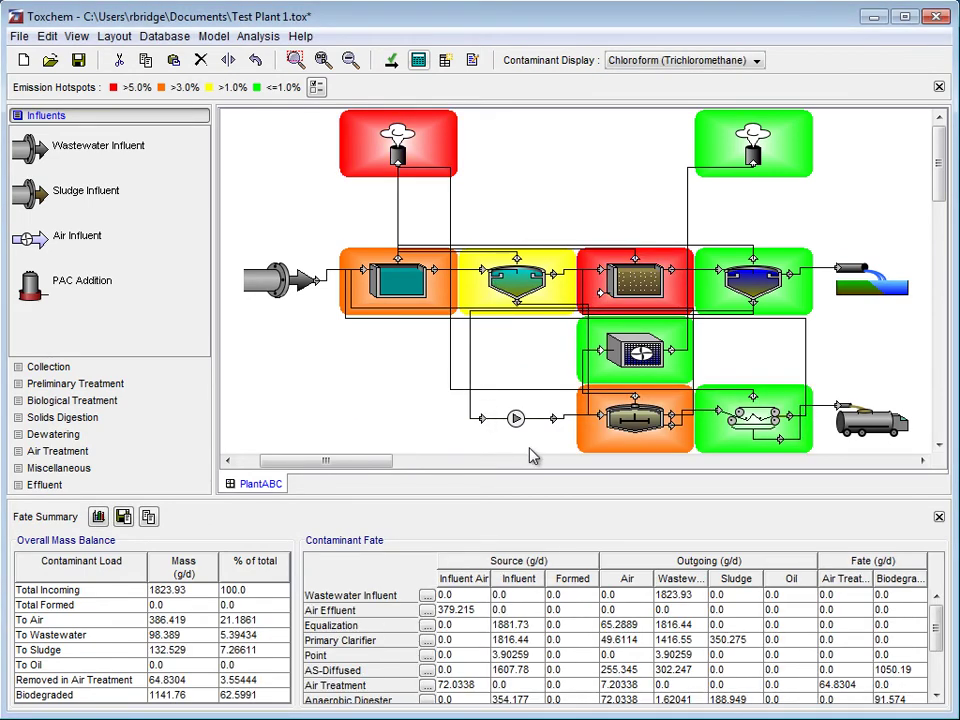
right_click(757, 421)
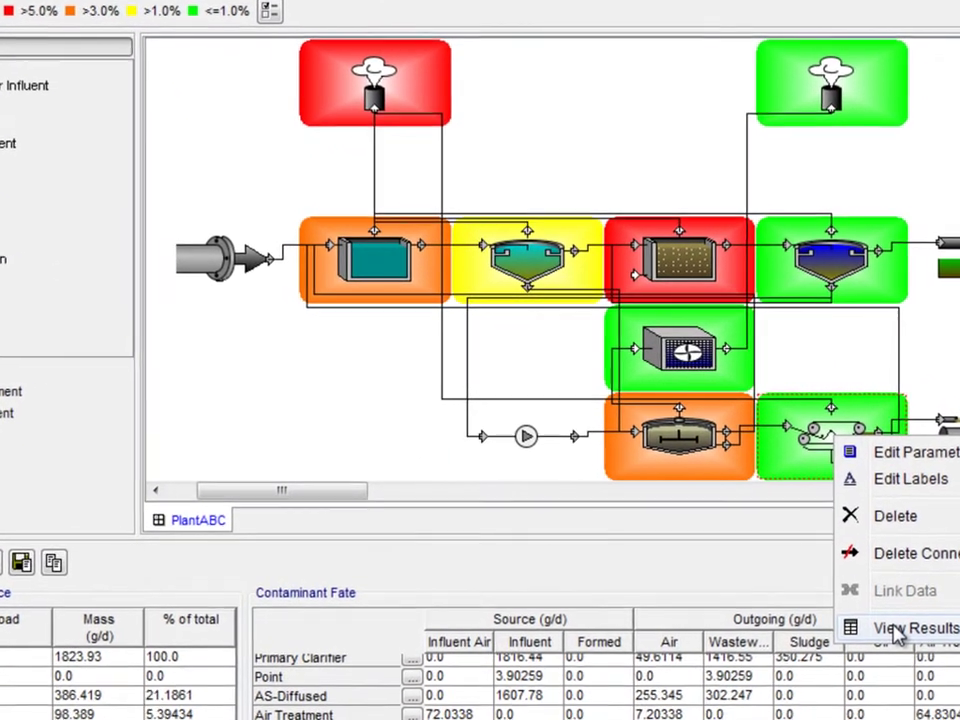
click(868, 610)
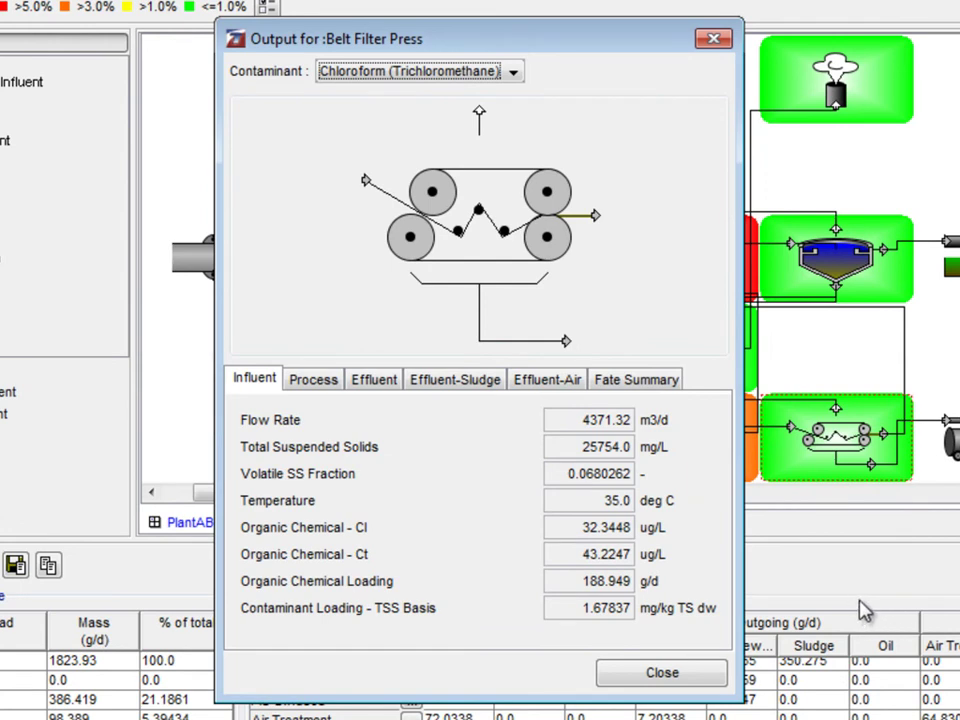
click(455, 390)
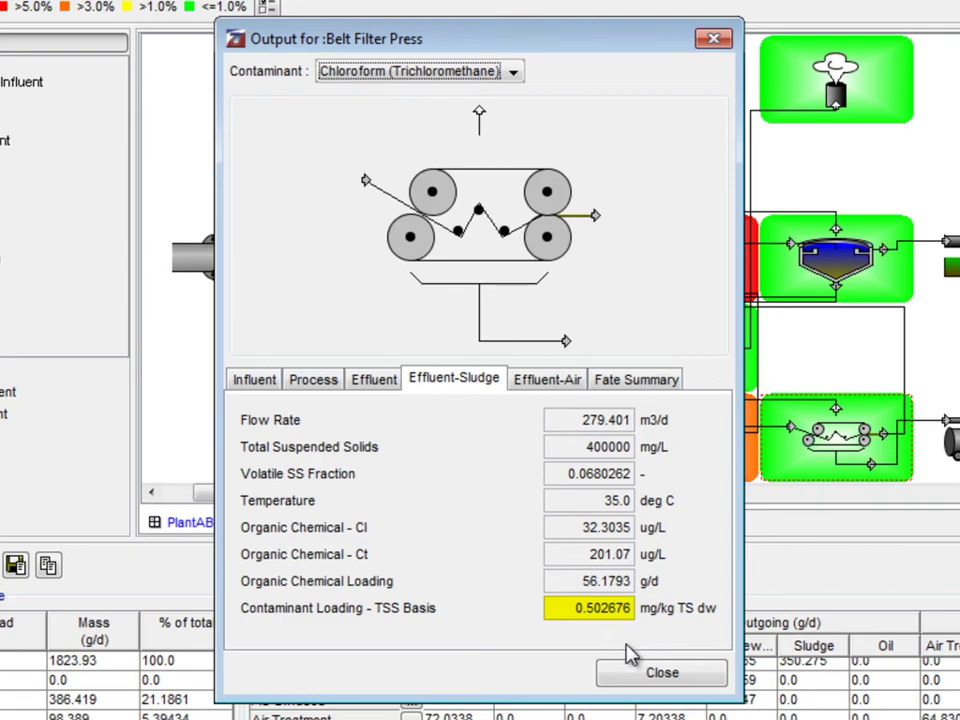
click(643, 679)
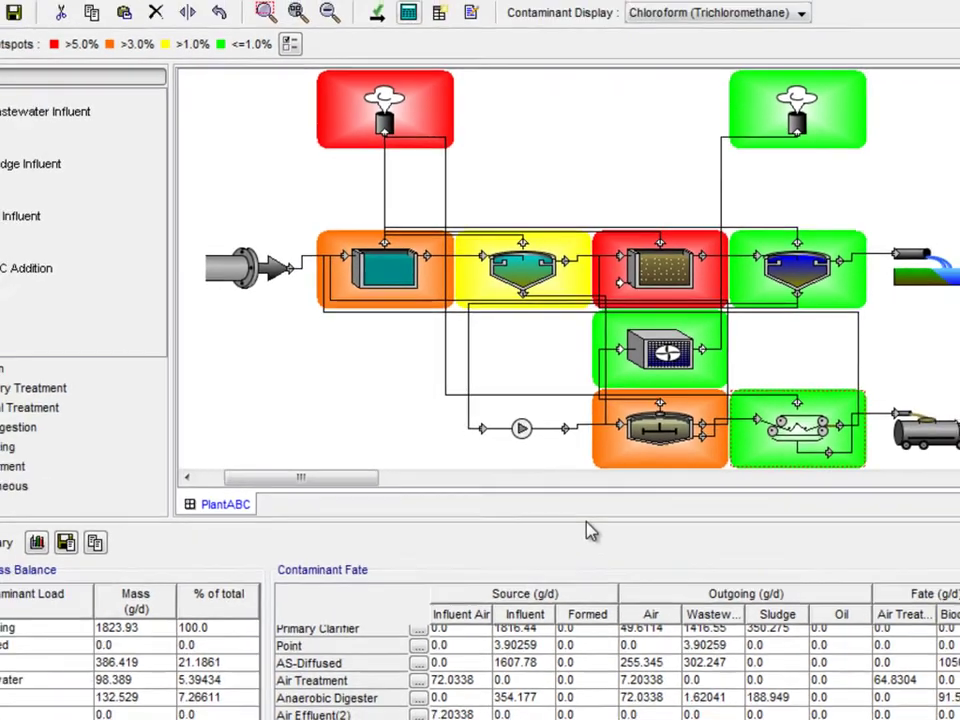